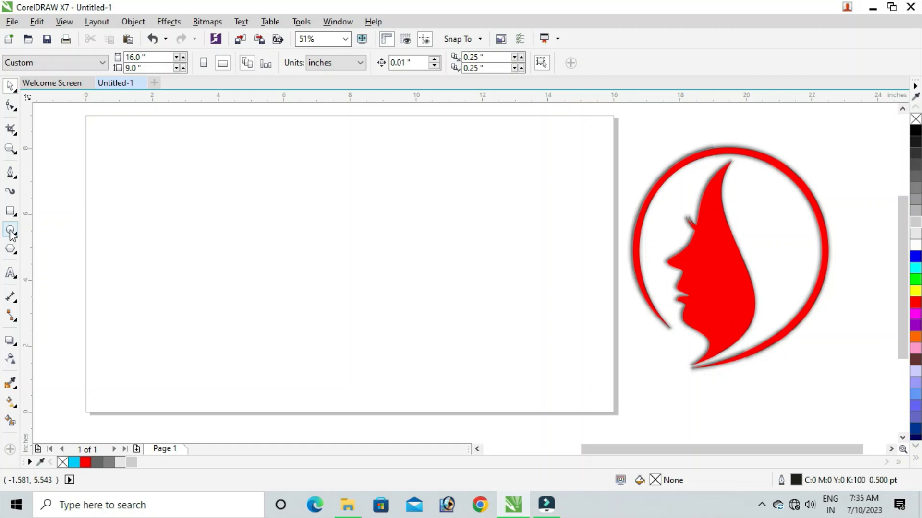
- Draw a circle about 6.06 inches in diameter with the Ellipse tool and position it near the page's center
{"action": "left_click", "coordinate": [10, 231]}
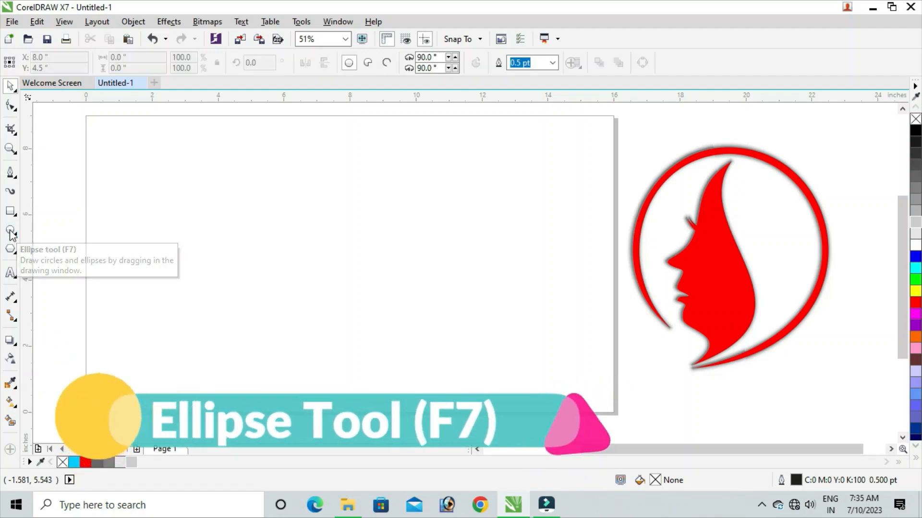
{"action": "left_click_drag", "start_coordinate": [312, 239], "coordinate": [404, 339]}
{"action": "left_click_drag", "start_coordinate": [312, 240], "coordinate": [321, 253]}
{"action": "left_click", "coordinate": [12, 86]}
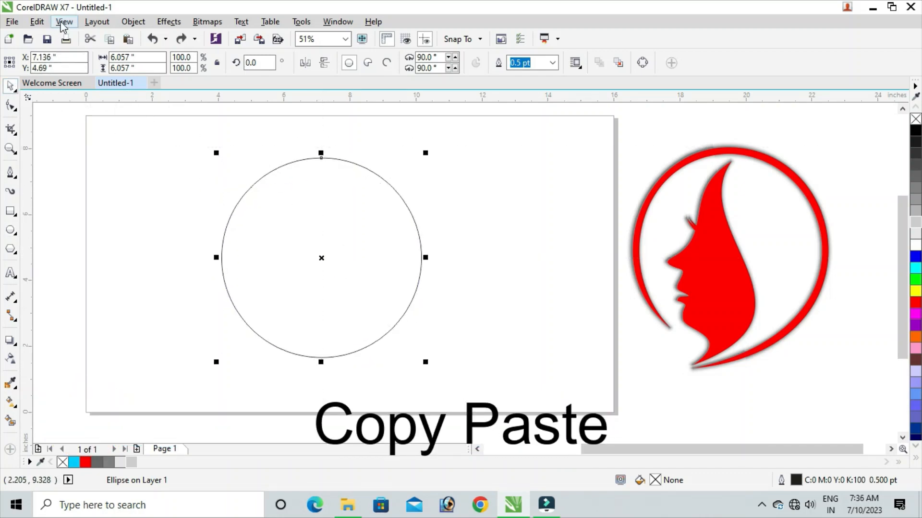
- Copy and paste the circle in place and enlarge the duplicate concentrically to about 6.7 inches
{"action": "left_click", "coordinate": [37, 21]}
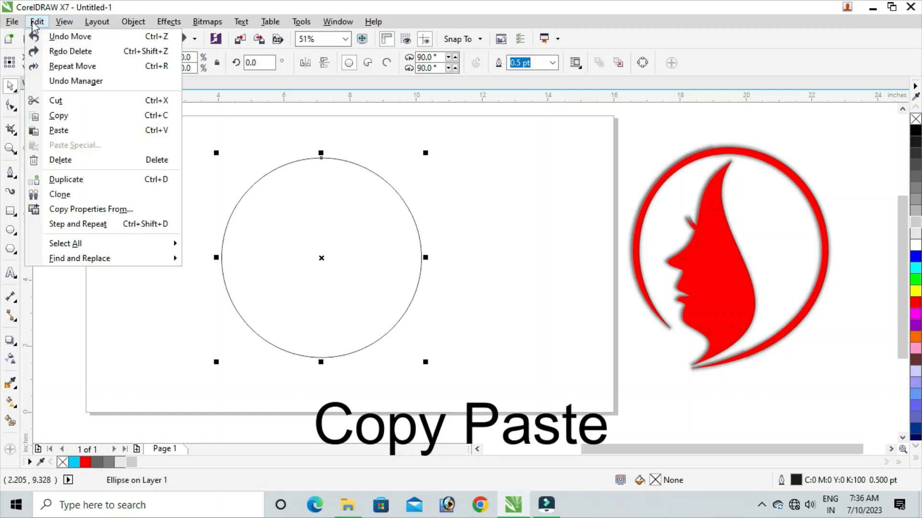
{"action": "left_click", "coordinate": [73, 117]}
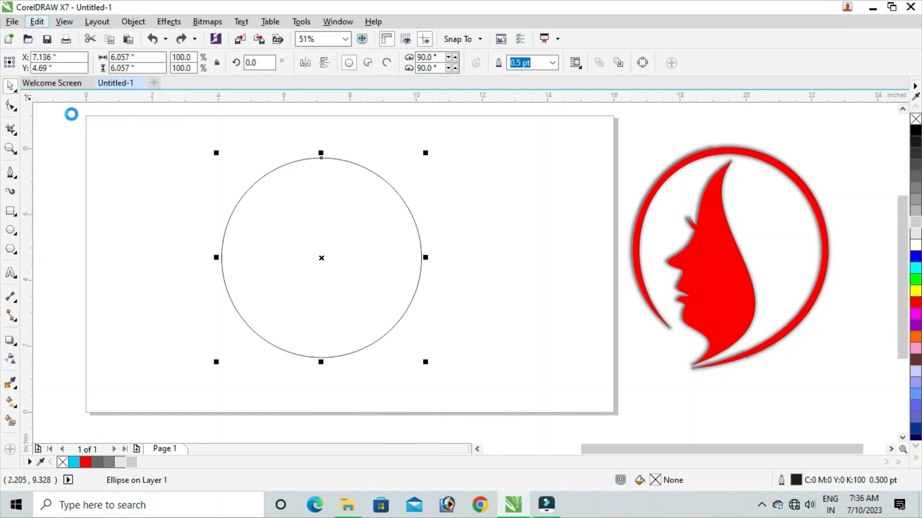
{"action": "left_click", "coordinate": [40, 24]}
{"action": "left_click", "coordinate": [59, 130]}
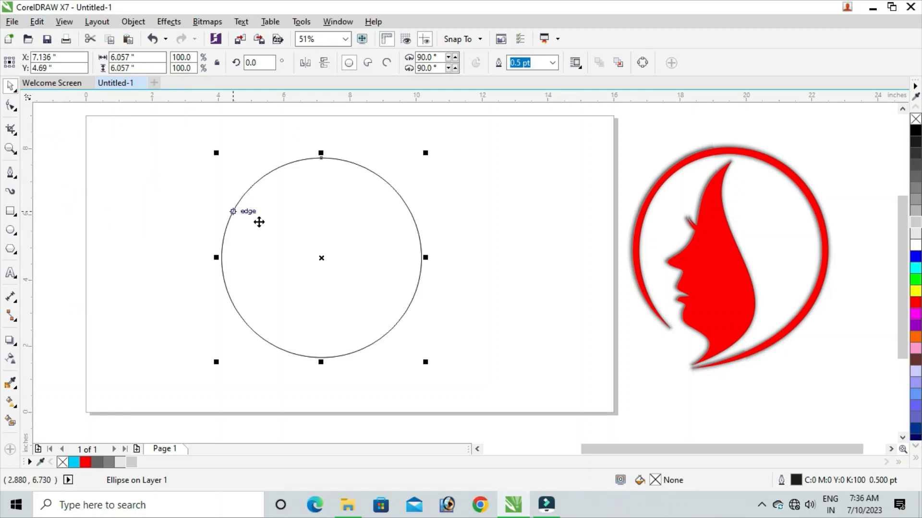
{"action": "left_click_drag", "start_coordinate": [216, 152], "coordinate": [149, 145]}
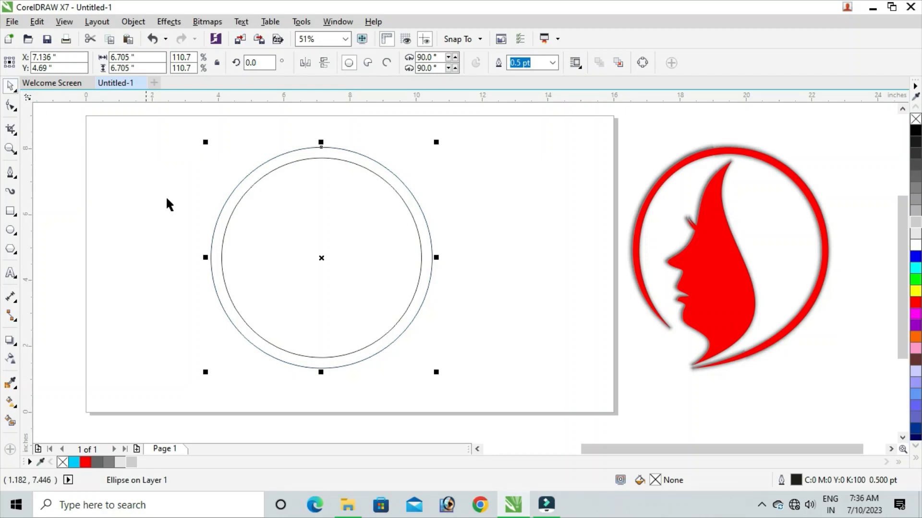
- Nudge the inner circle down in small steps to Y 4.31 inches so it slightly crosses the outer circle's lower edge
{"action": "left_click", "coordinate": [331, 327]}
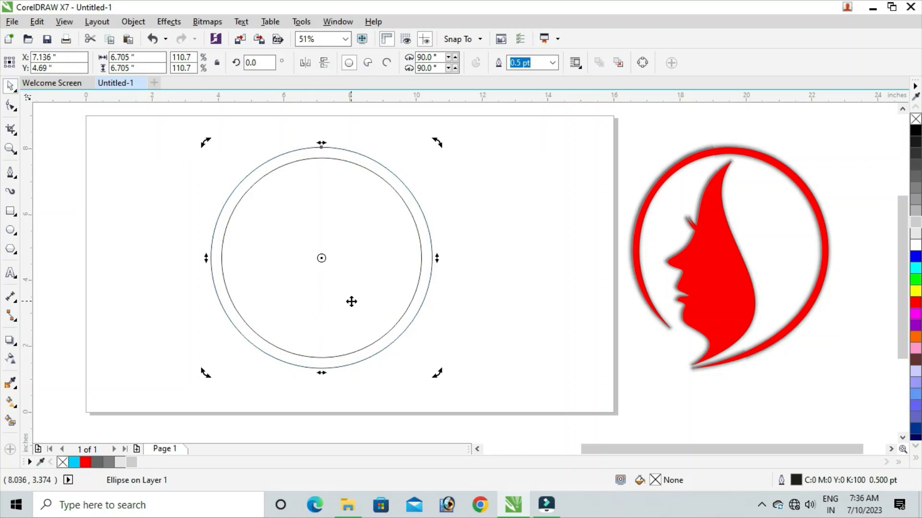
{"action": "left_click", "coordinate": [358, 349]}
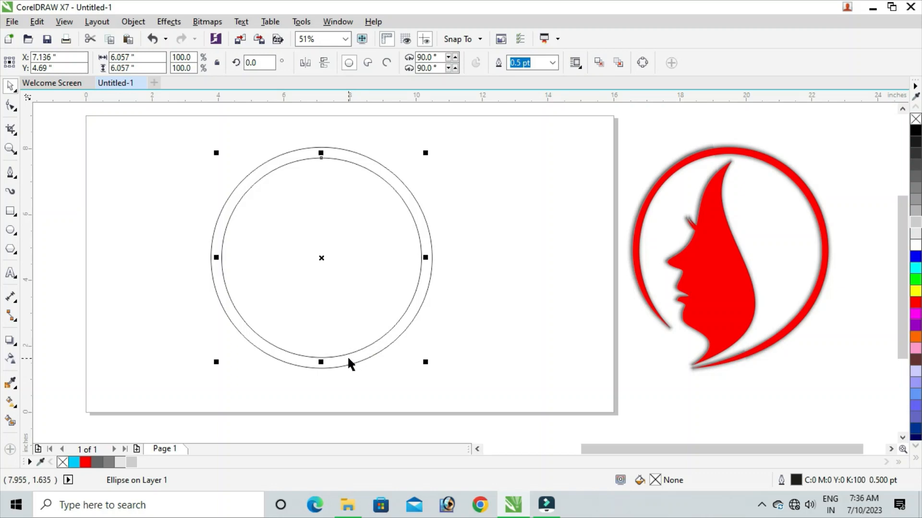
{"action": "key", "text": "Down"}
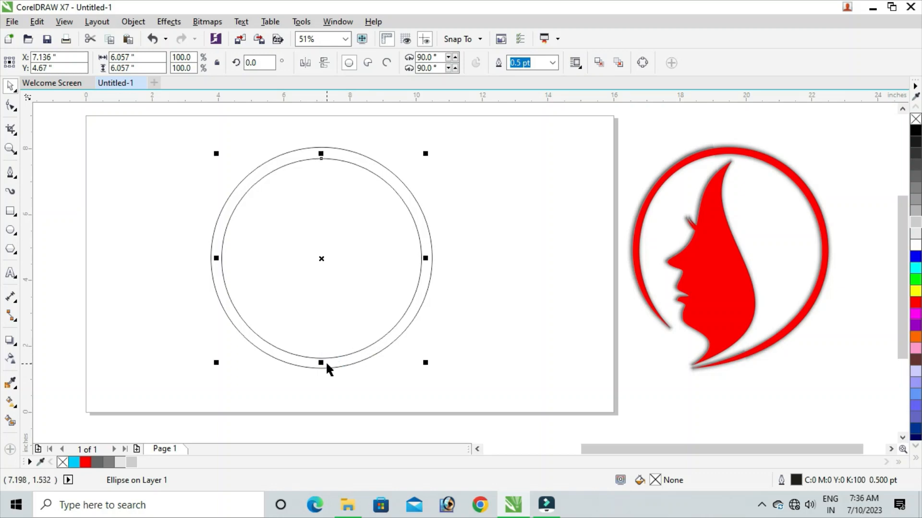
{"action": "key", "text": "Down"}
{"action": "key", "text": "Down"}
{"action": "key", "text": "Down"}
{"action": "key", "text": "Down"}
{"action": "key", "text": "Down"}
{"action": "key", "text": "Down"}
{"action": "key", "text": "Down"}
{"action": "key", "text": "Down"}
{"action": "key", "text": "Down"}
{"action": "key", "text": "Down"}
{"action": "key", "text": "Down"}
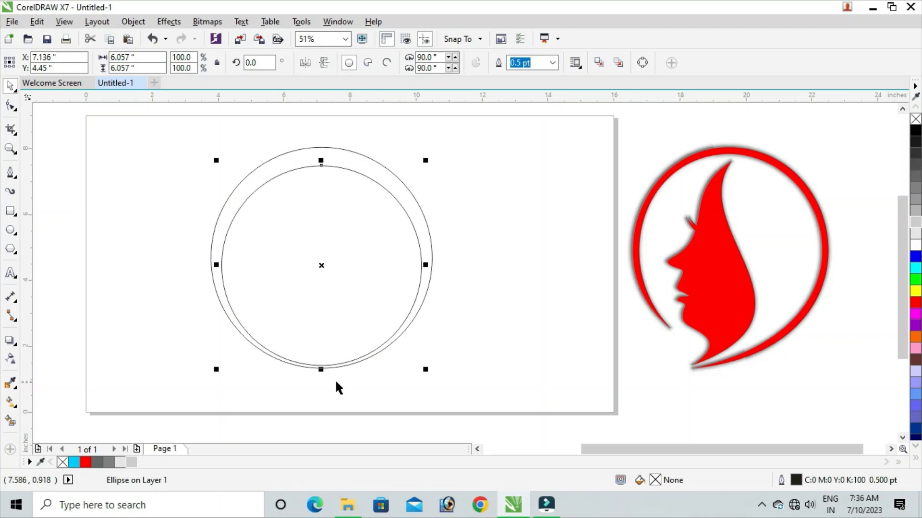
{"action": "key", "text": "Down"}
{"action": "key", "text": "Down"}
{"action": "key", "text": "Down"}
{"action": "key", "text": "Down"}
{"action": "key", "text": "Down"}
{"action": "key", "text": "Down"}
{"action": "key", "text": "Down"}
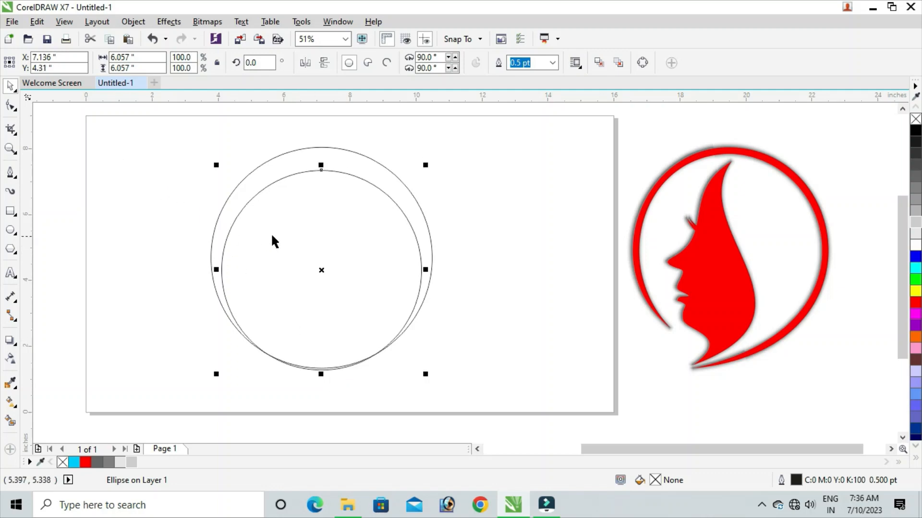
- Resize the outer circle to 6.63 inches and fill the upper crescent between the circles with cyan using Smart Fill
{"action": "left_click", "coordinate": [248, 206]}
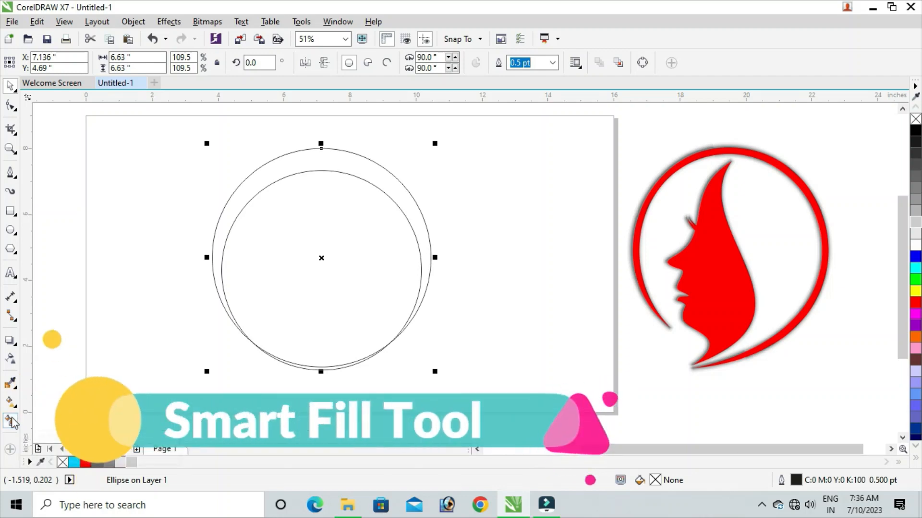
{"action": "left_click", "coordinate": [10, 421]}
{"action": "left_click", "coordinate": [269, 170]}
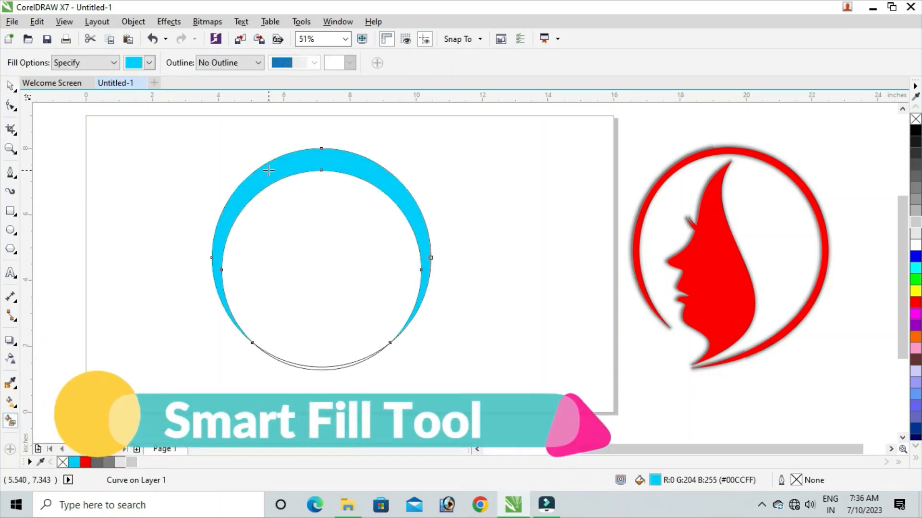
- Delete both construction circles and shift the remaining cyan crescent slightly up and to the left
{"action": "left_click", "coordinate": [9, 88]}
{"action": "left_click_drag", "start_coordinate": [303, 254], "coordinate": [313, 275]}
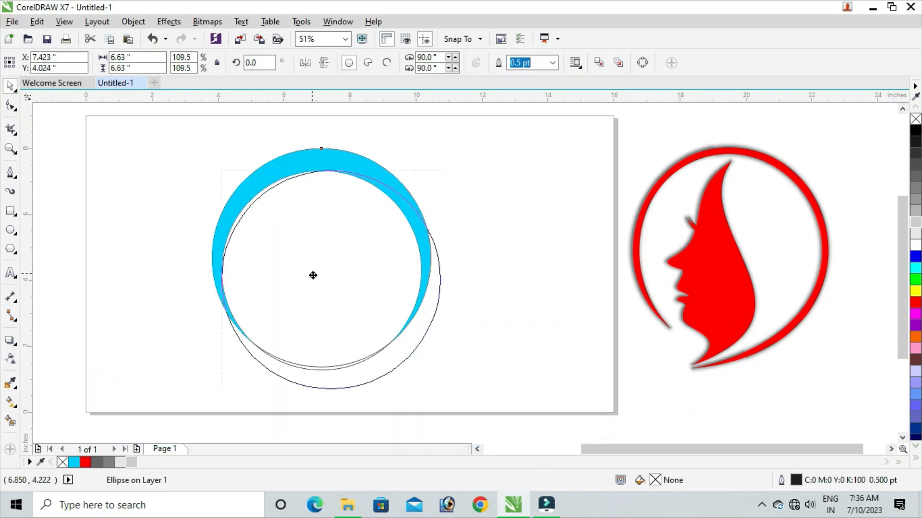
{"action": "key", "text": "Delete"}
{"action": "left_click", "coordinate": [311, 267]}
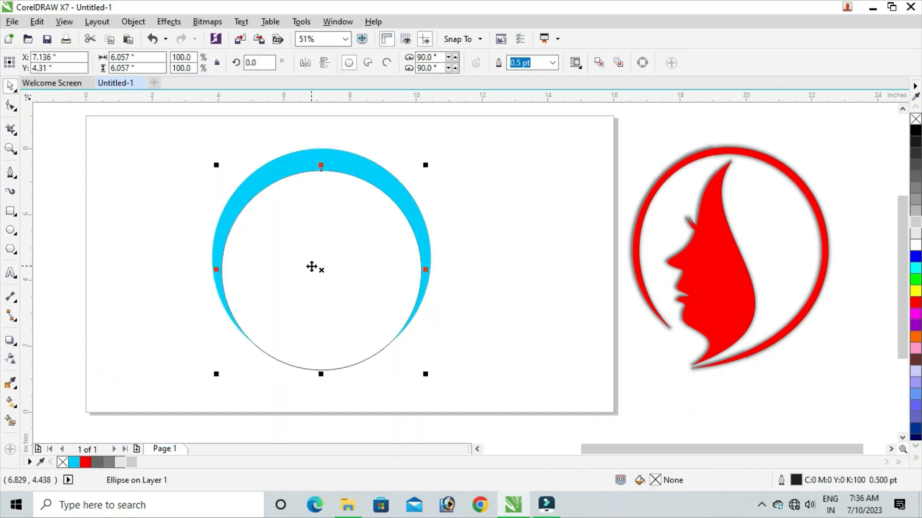
{"action": "right_click", "coordinate": [311, 265]}
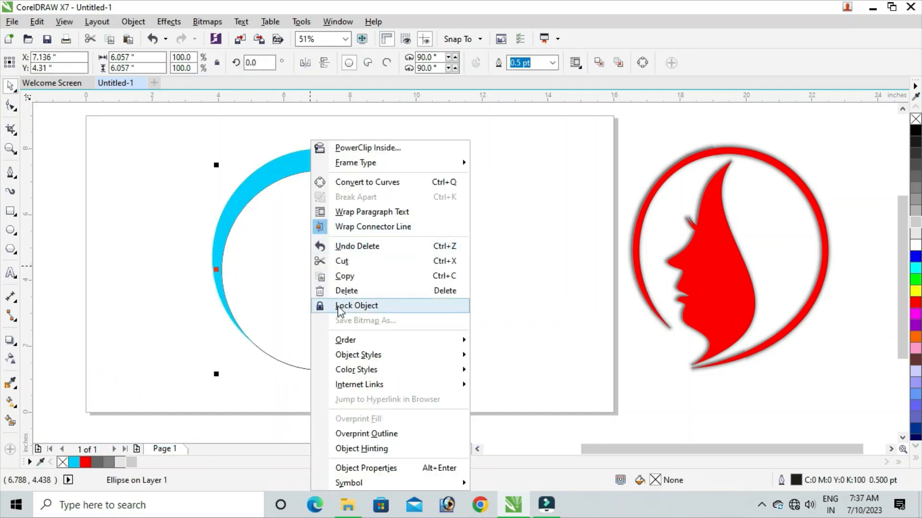
{"action": "left_click", "coordinate": [339, 291]}
{"action": "left_click", "coordinate": [261, 183]}
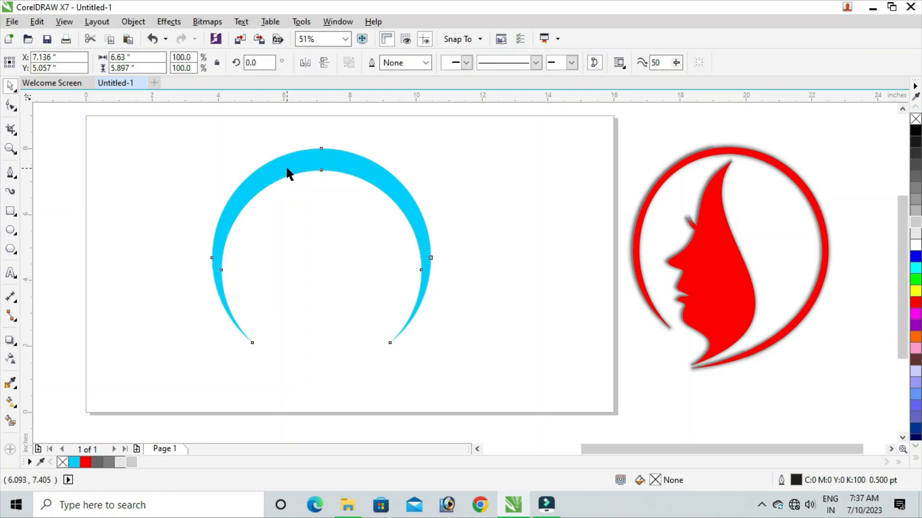
{"action": "left_click_drag", "start_coordinate": [286, 165], "coordinate": [279, 154]}
- Delete the inner and outer nodes on the crescent's right and left sides with the Shape tool
{"action": "left_click", "coordinate": [9, 106]}
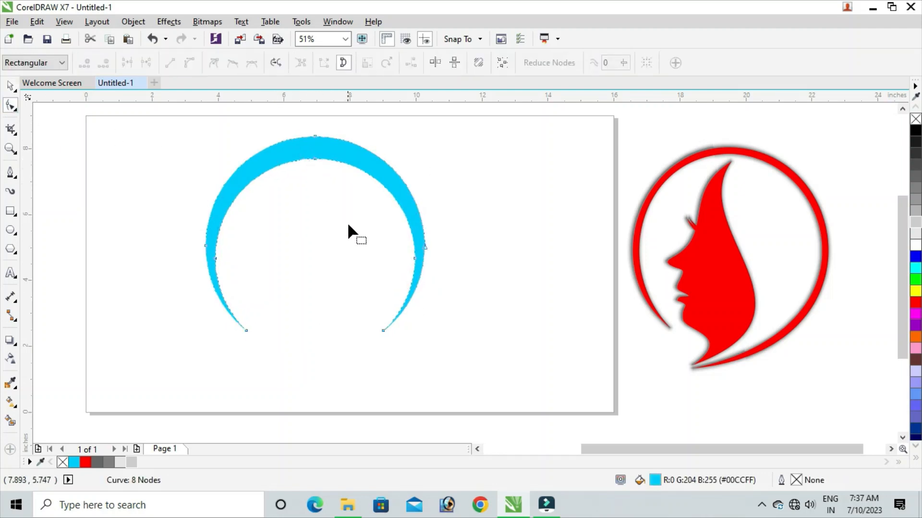
{"action": "left_click_drag", "start_coordinate": [450, 275], "coordinate": [455, 279]}
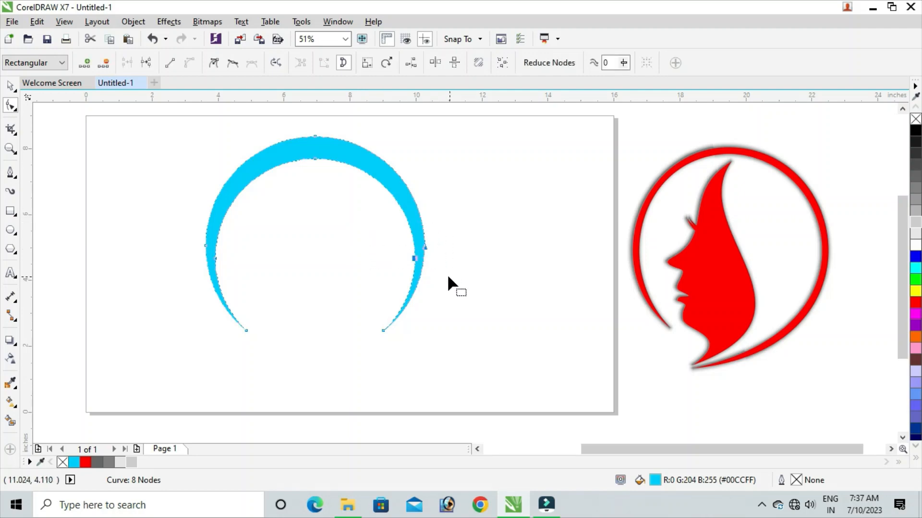
{"action": "key", "text": "Delete"}
{"action": "left_click_drag", "start_coordinate": [153, 197], "coordinate": [252, 266]}
{"action": "key", "text": "Delete"}
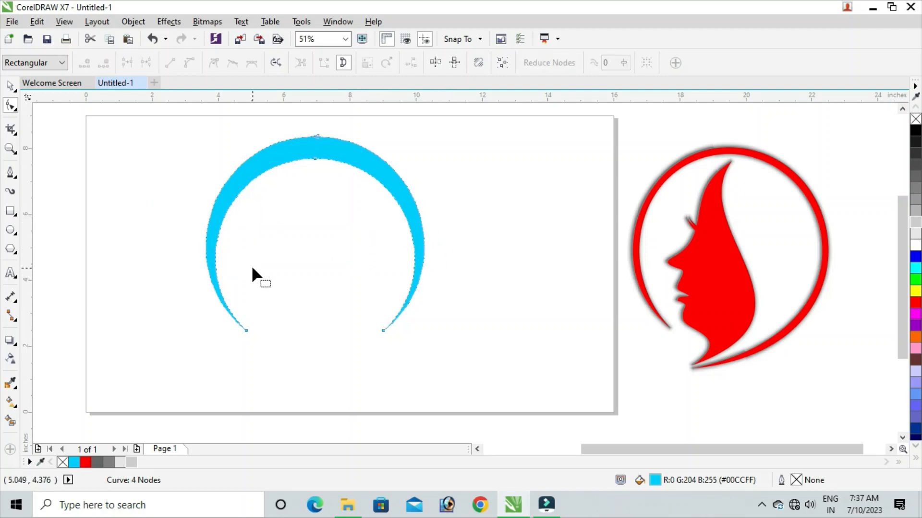
- Make the crescent's inner top node symmetrical and move it upward to thin the band at the top
{"action": "left_click_drag", "start_coordinate": [274, 127], "coordinate": [356, 185]}
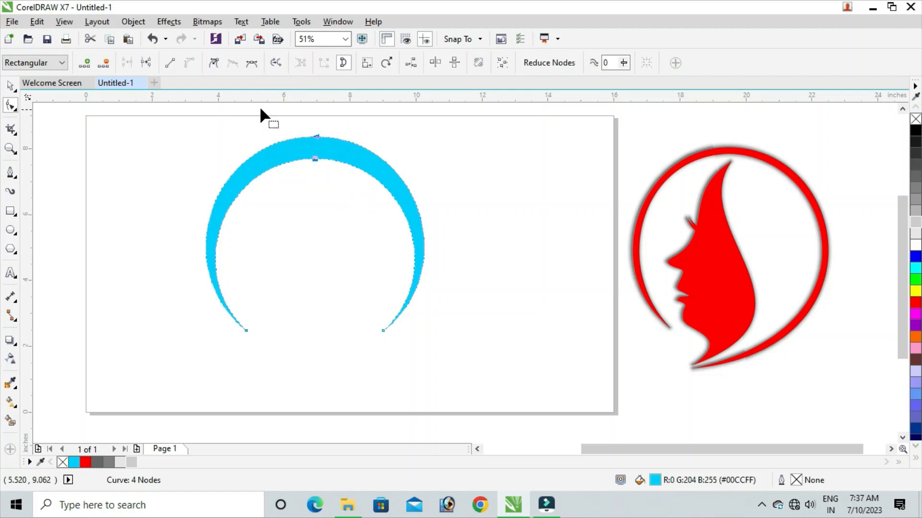
{"action": "left_click", "coordinate": [313, 171]}
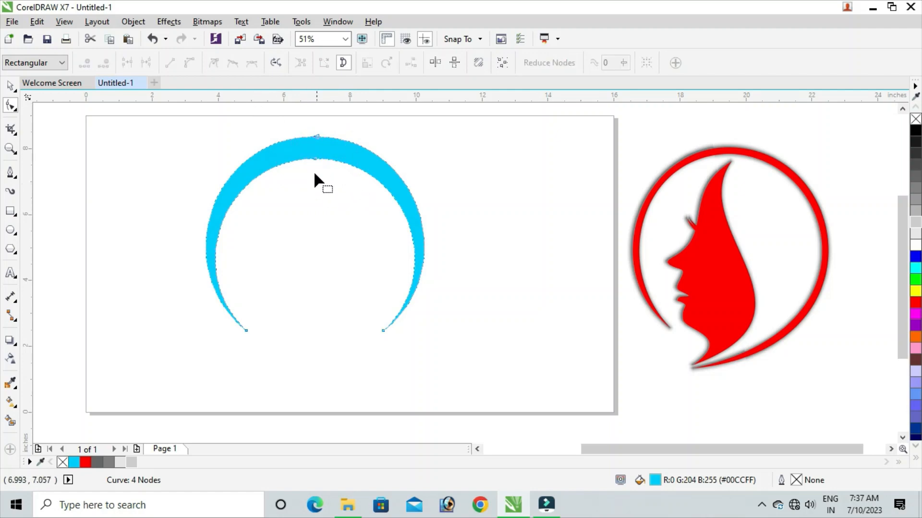
{"action": "left_click", "coordinate": [314, 159]}
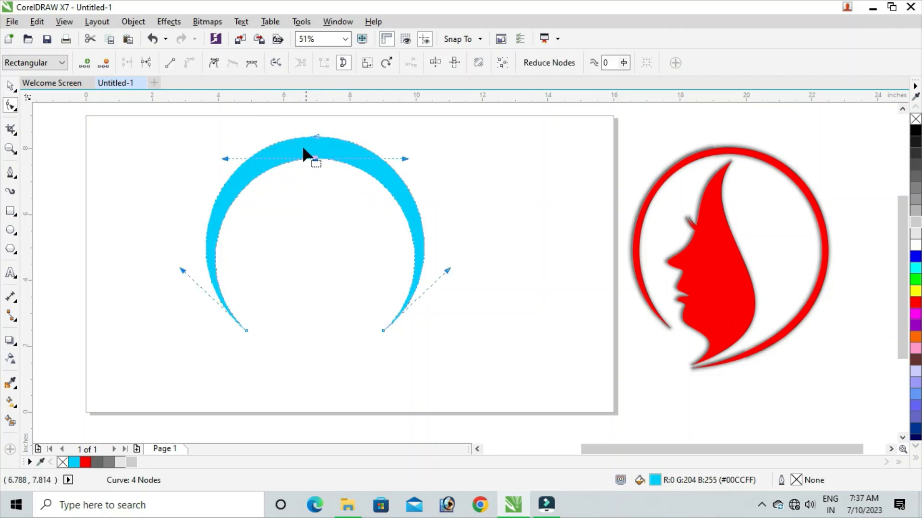
{"action": "left_click", "coordinate": [252, 64]}
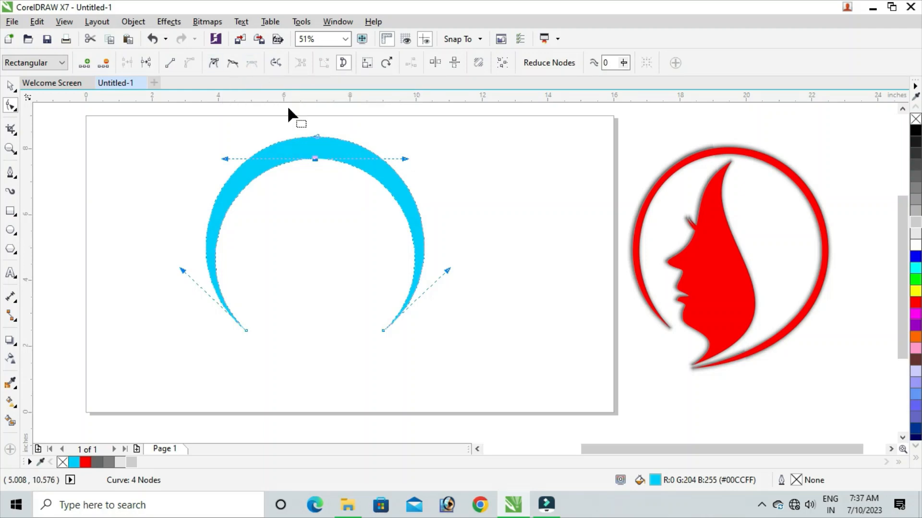
{"action": "left_click_drag", "start_coordinate": [290, 125], "coordinate": [314, 151]}
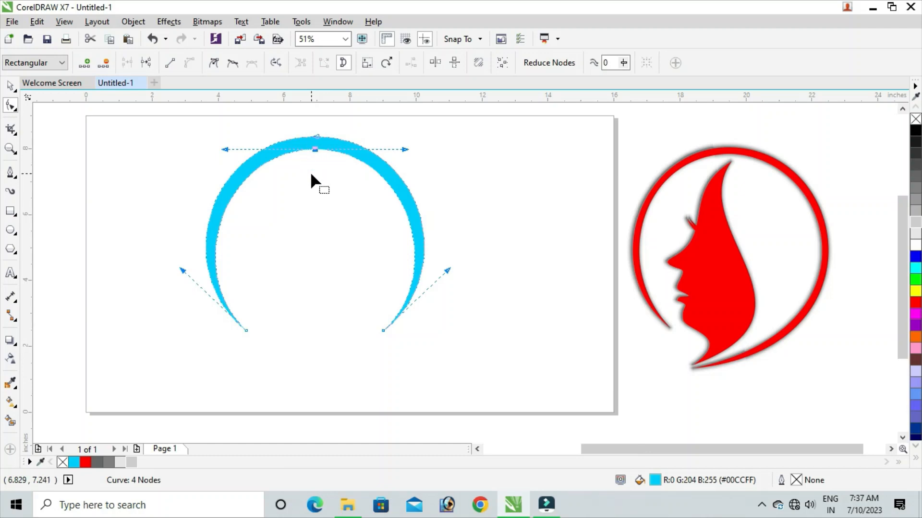
- Adjust the curve handles at the crescent's right and left tips to even out the band's taper, and deselect it
{"action": "left_click_drag", "start_coordinate": [449, 270], "coordinate": [462, 267]}
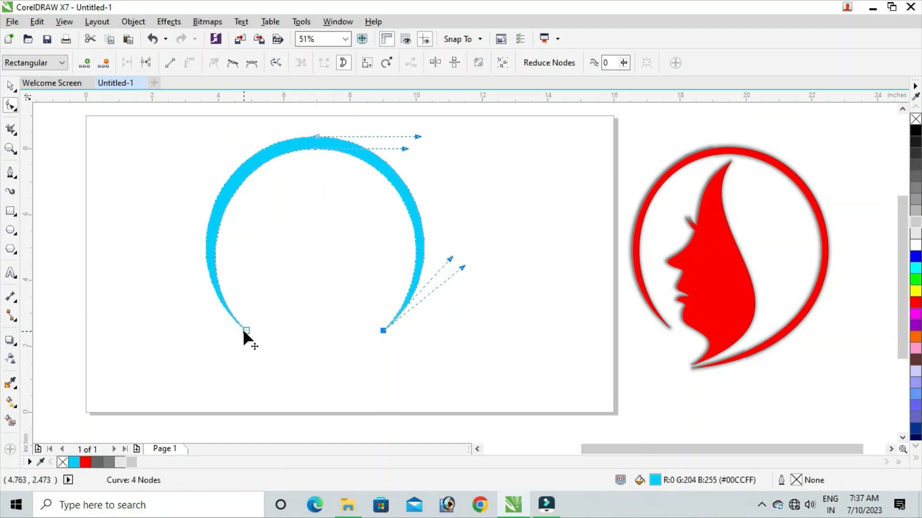
{"action": "left_click", "coordinate": [246, 330]}
{"action": "left_click_drag", "start_coordinate": [181, 267], "coordinate": [177, 264]}
{"action": "left_click", "coordinate": [11, 86]}
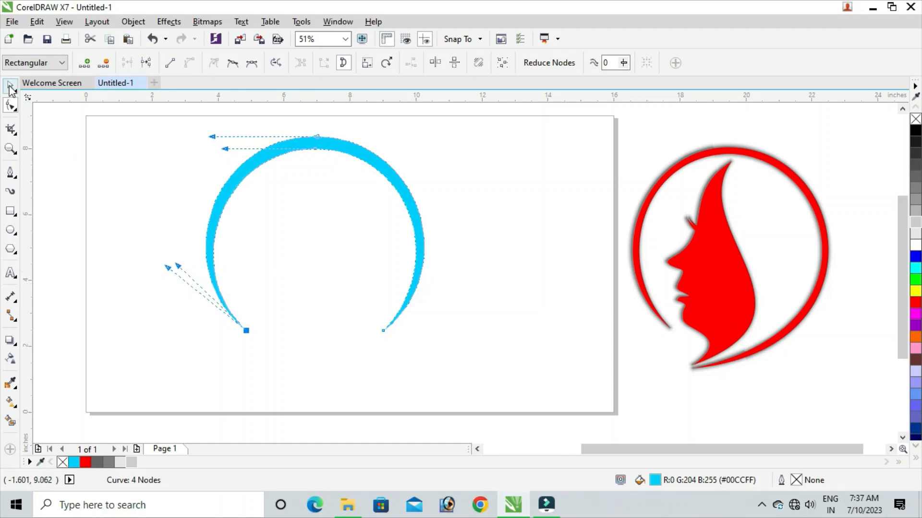
{"action": "left_click", "coordinate": [386, 241]}
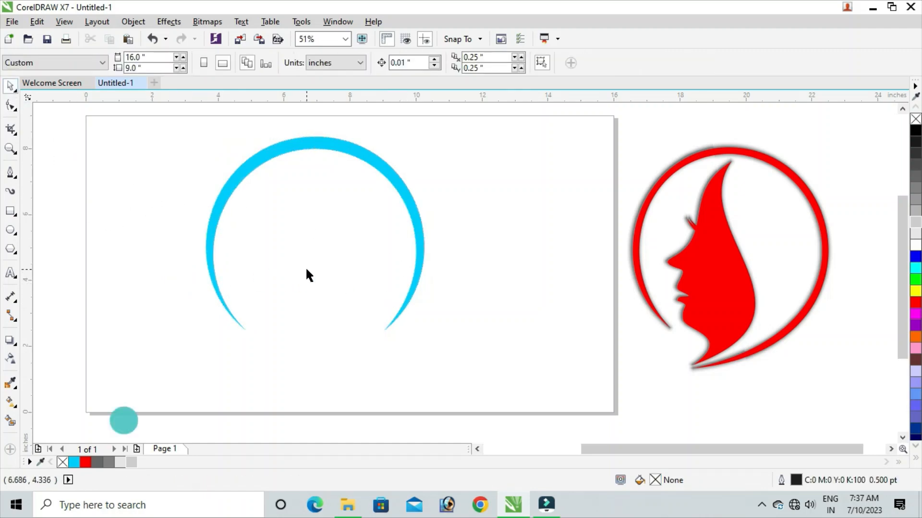
- Activate the Pen tool for outlining the face inside the ring
{"action": "left_click", "coordinate": [17, 179]}
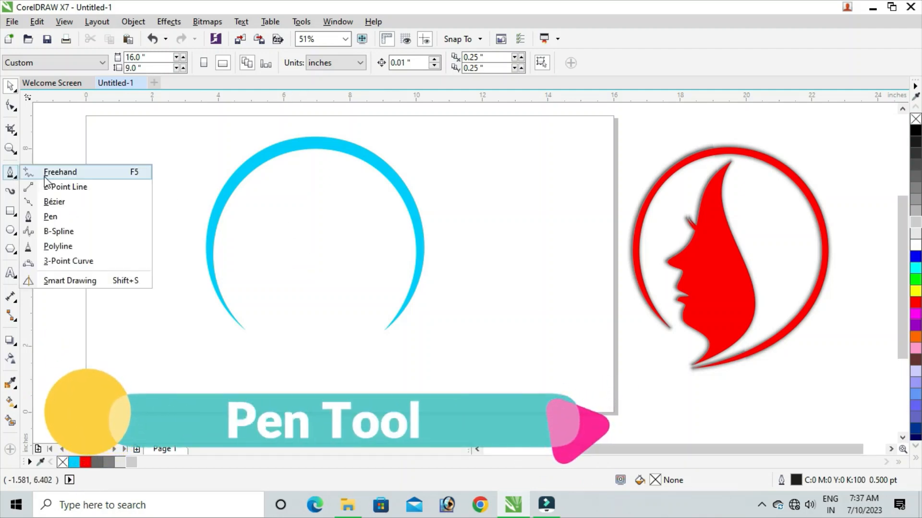
{"action": "left_click", "coordinate": [119, 222]}
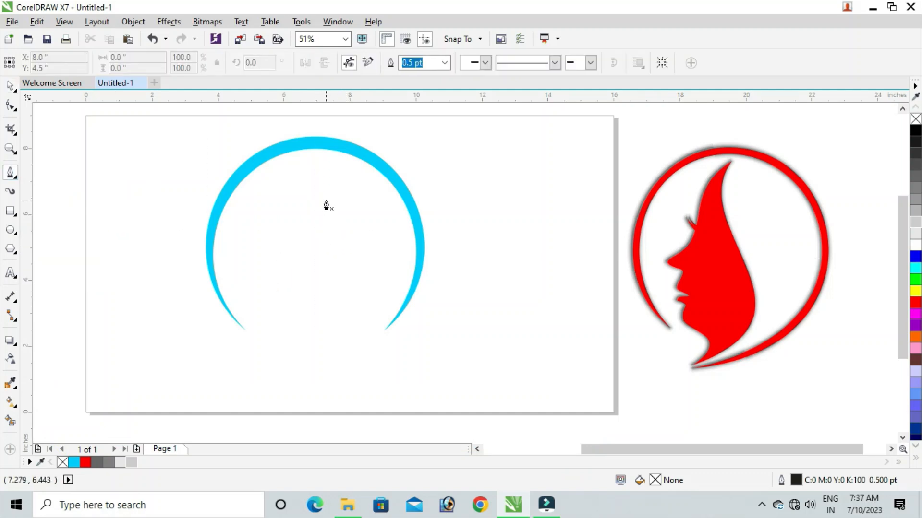
{"action": "left_click", "coordinate": [326, 199]}
{"action": "double_click", "coordinate": [327, 344]}
{"action": "key", "text": "Delete"}
- Draw a vertical line about 4.83 in tall inside the ring and extend the forehead curve from its top down to the nose
{"action": "left_click", "coordinate": [328, 340]}
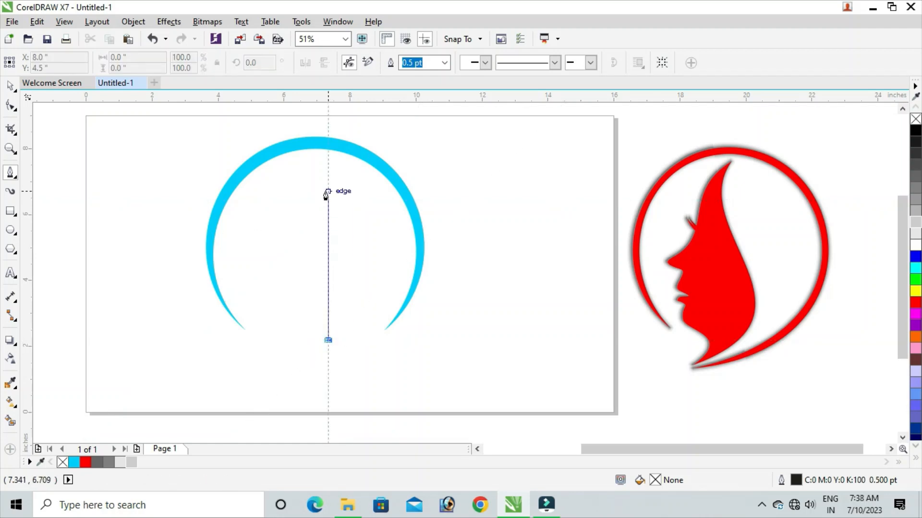
{"action": "double_click", "coordinate": [328, 182]}
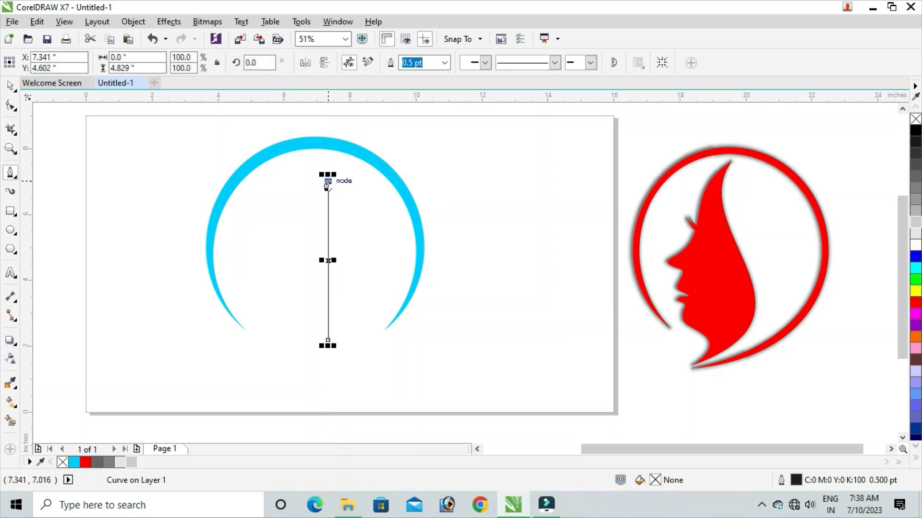
{"action": "left_click", "coordinate": [328, 180]}
{"action": "mouse_move", "coordinate": [298, 198]}
{"action": "left_mouse_down"}
{"action": "mouse_move", "coordinate": [301, 211]}
{"action": "mouse_move", "coordinate": [286, 214]}
{"action": "left_mouse_up"}
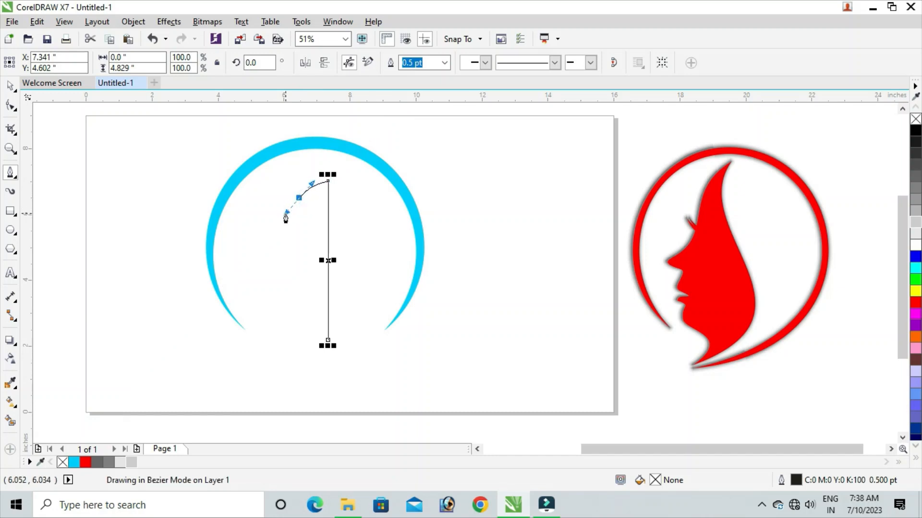
{"action": "left_click_drag", "start_coordinate": [286, 218], "coordinate": [287, 220]}
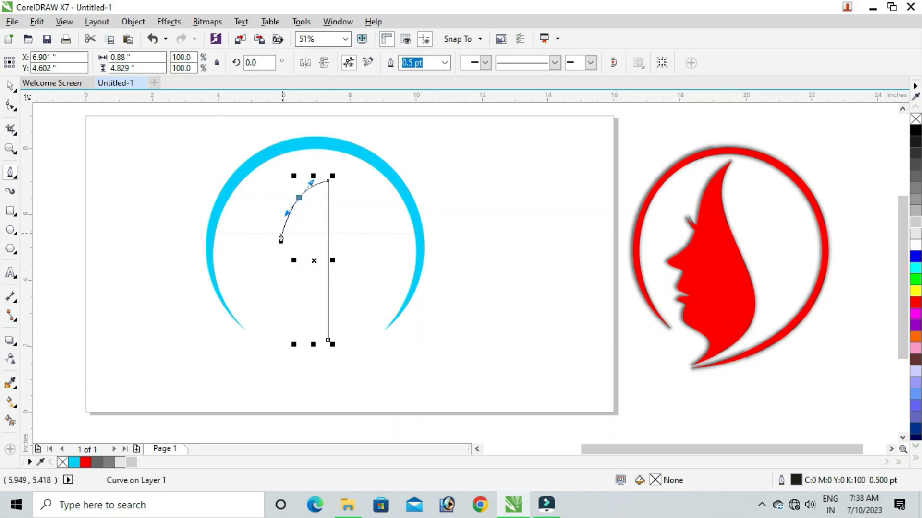
{"action": "left_click_drag", "start_coordinate": [281, 235], "coordinate": [267, 250]}
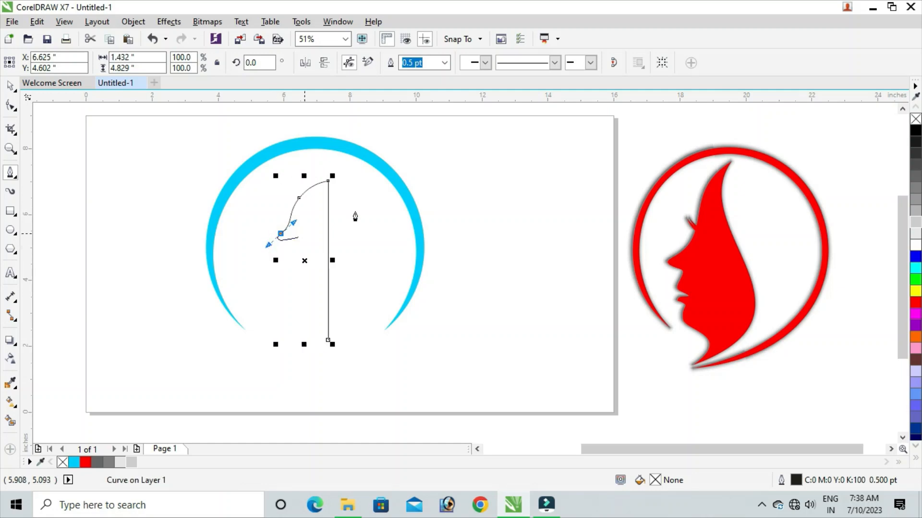
- Set the profile's outline width to 2.0 pt and continue the path around the nose and upper lip to the mouth corner
{"action": "left_click", "coordinate": [444, 62]}
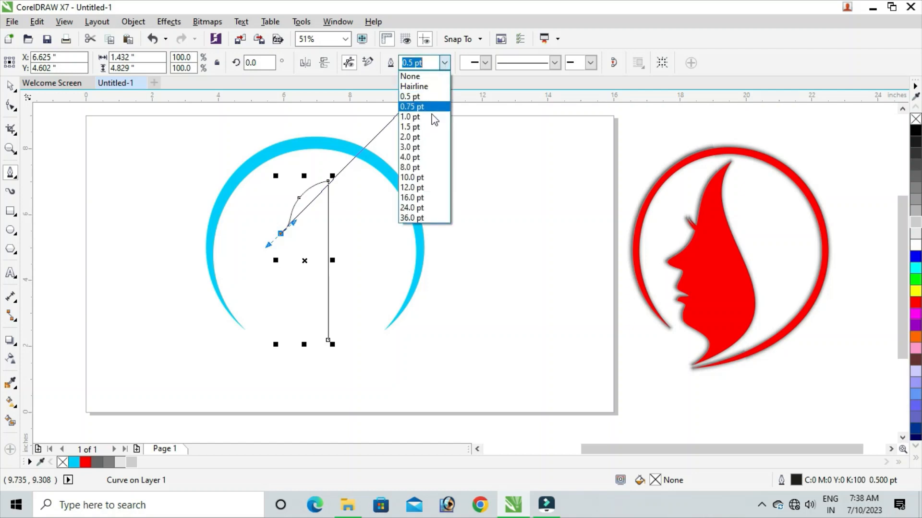
{"action": "left_click", "coordinate": [422, 137]}
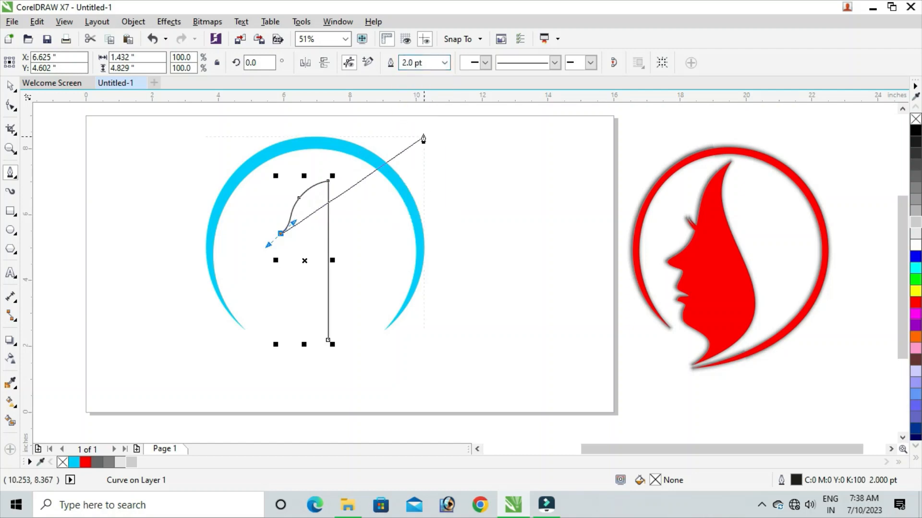
{"action": "left_click", "coordinate": [295, 242]}
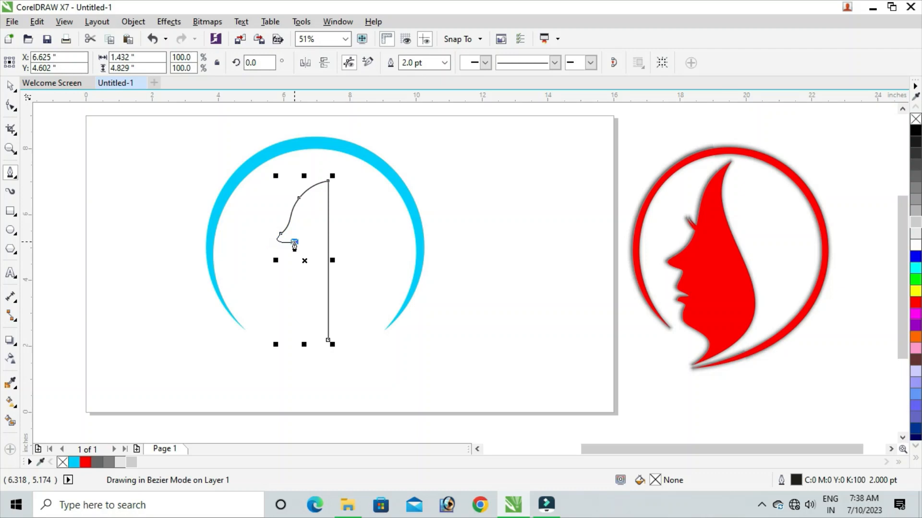
{"action": "left_click", "coordinate": [275, 261]}
{"action": "left_click_drag", "start_coordinate": [269, 271], "coordinate": [264, 270]}
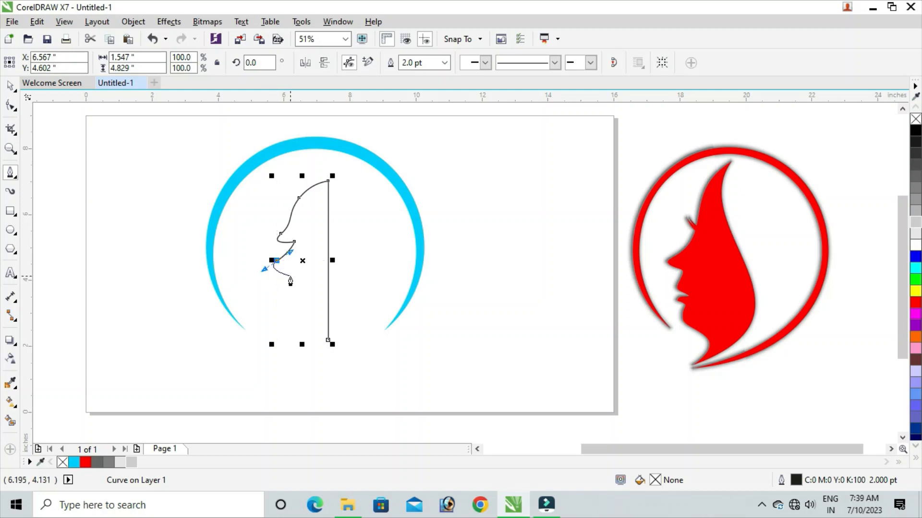
{"action": "left_click", "coordinate": [296, 276]}
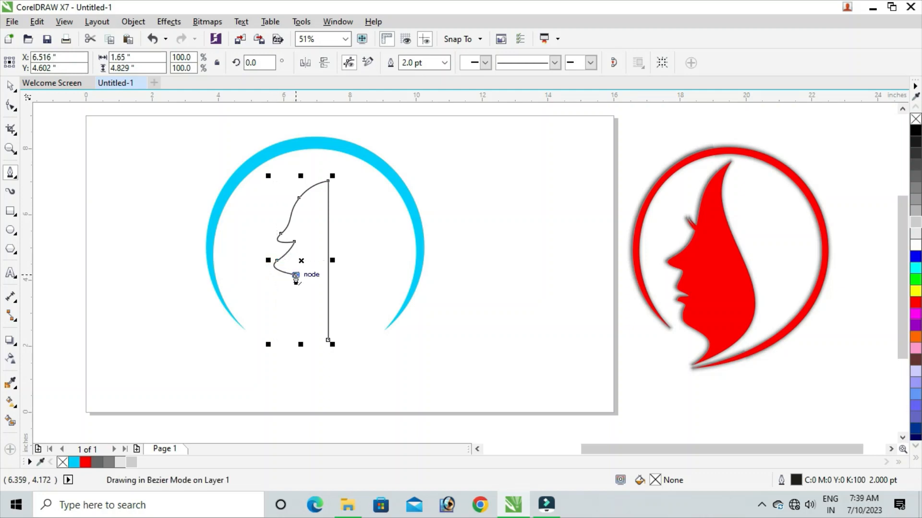
- Continue the profile path through the lower lip and chin, ending it with a neck curve that sweeps down below the ring's opening
{"action": "left_click", "coordinate": [272, 287]}
{"action": "left_click", "coordinate": [293, 295]}
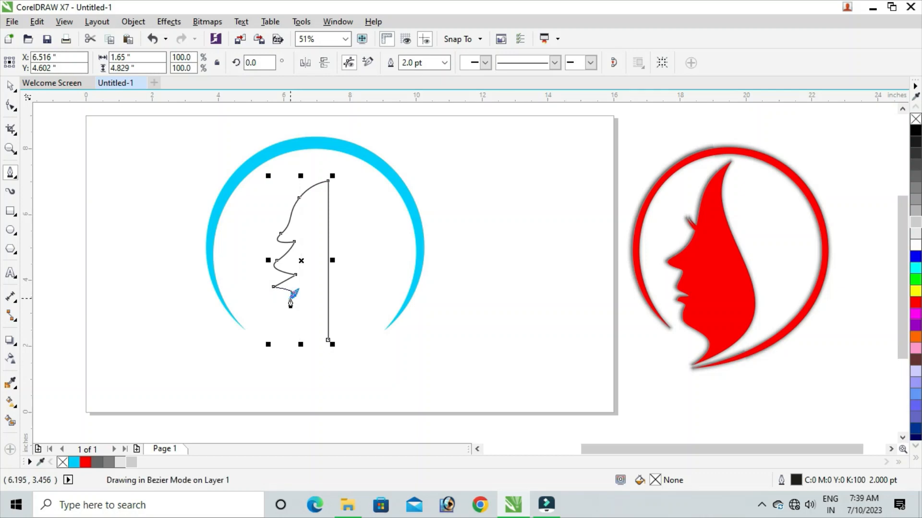
{"action": "left_click_drag", "start_coordinate": [275, 312], "coordinate": [275, 328]}
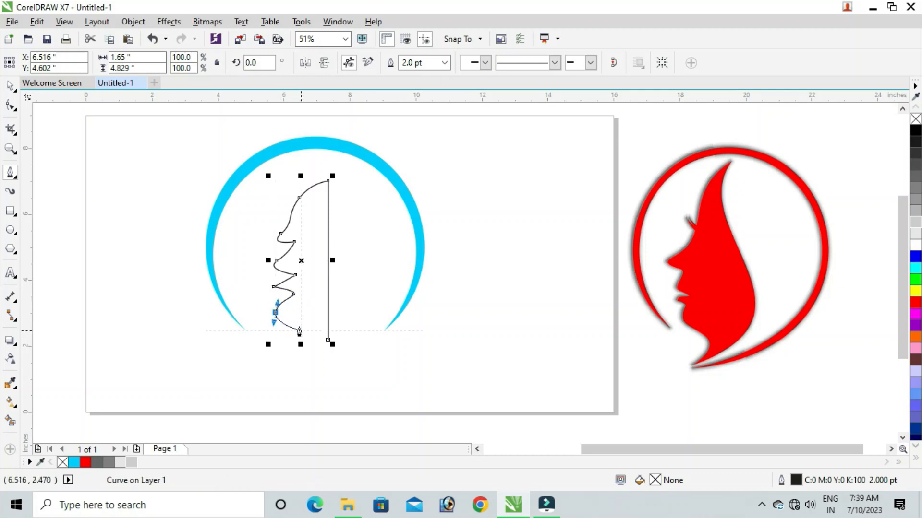
{"action": "left_click_drag", "start_coordinate": [301, 330], "coordinate": [301, 340]}
{"action": "left_click", "coordinate": [274, 368]}
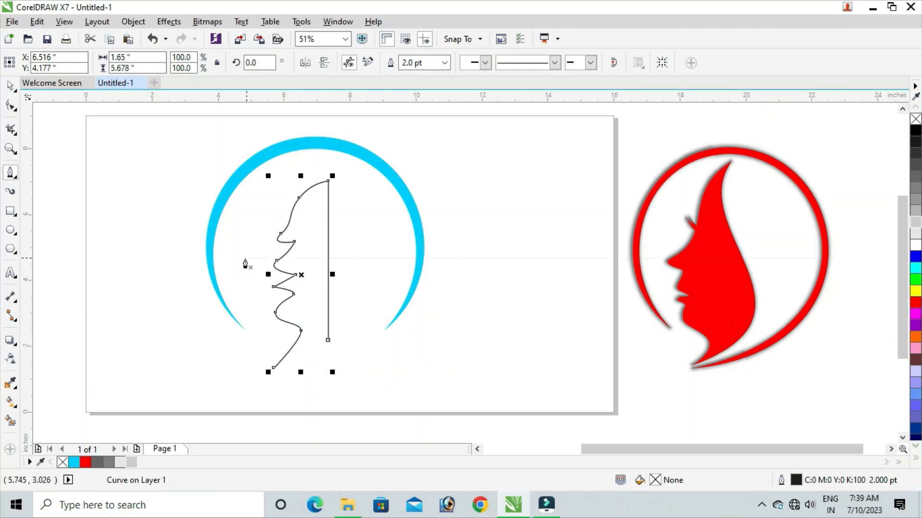
- Enlarge the face profile curve proportionally to about 183.6% of its drawn size
{"action": "left_click", "coordinate": [10, 86]}
{"action": "left_click", "coordinate": [227, 263]}
{"action": "left_click", "coordinate": [278, 242]}
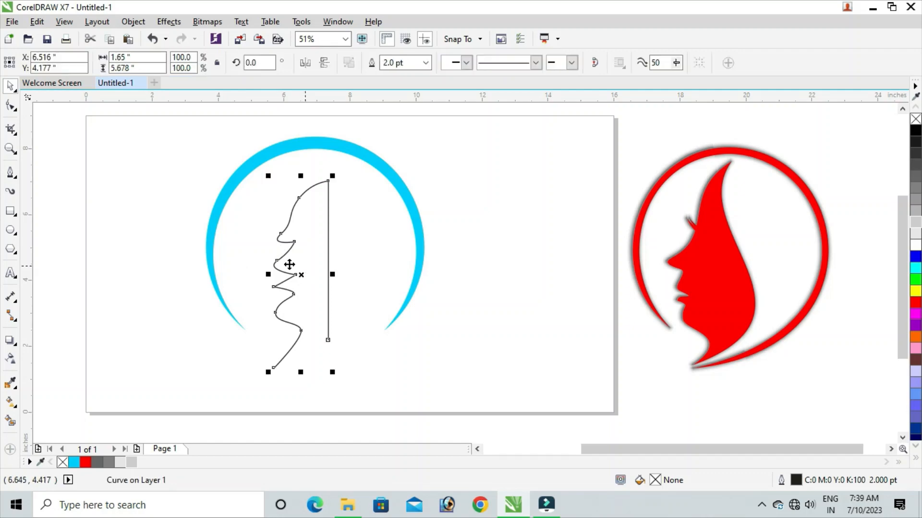
{"action": "left_click_drag", "start_coordinate": [335, 373], "coordinate": [379, 405]}
{"action": "left_click_drag", "start_coordinate": [259, 145], "coordinate": [192, 122]}
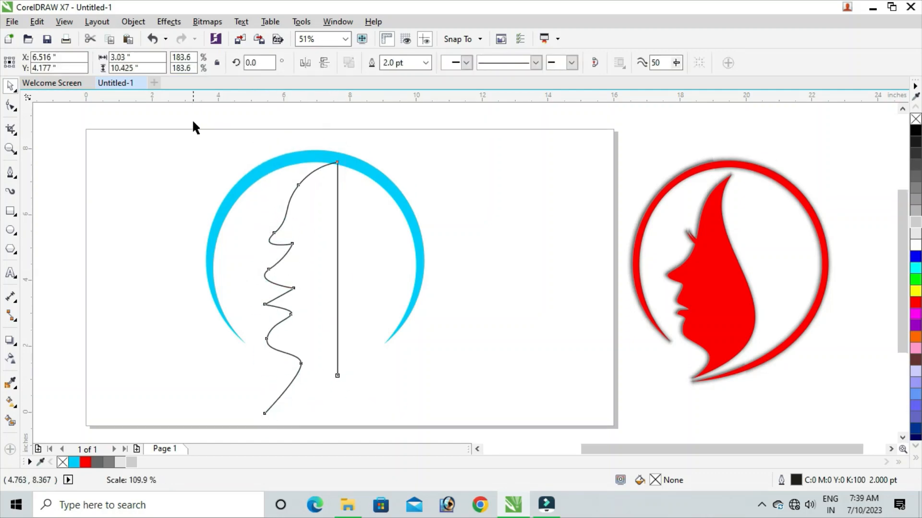
{"action": "left_click", "coordinate": [312, 253]}
{"action": "left_click", "coordinate": [290, 246]}
- Lengthen the curve handles at the nose node with the Shape tool and delete the forehead node
{"action": "left_click", "coordinate": [9, 102]}
{"action": "left_click", "coordinate": [263, 212]}
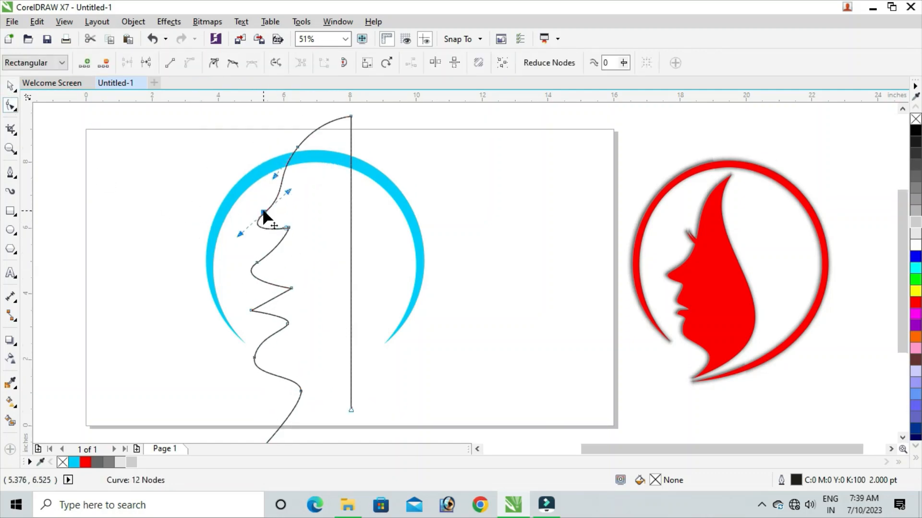
{"action": "left_click_drag", "start_coordinate": [240, 234], "coordinate": [225, 255]}
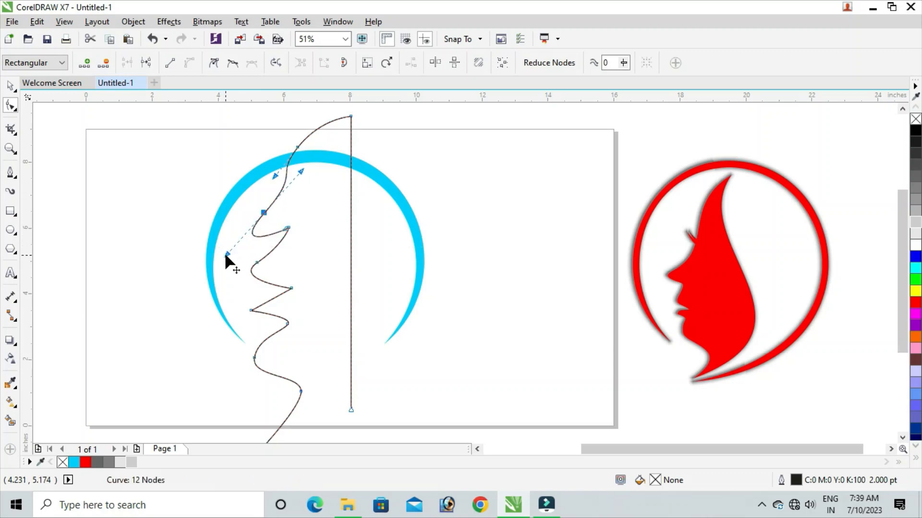
{"action": "mouse_move", "coordinate": [275, 176]}
{"action": "left_mouse_down"}
{"action": "mouse_move", "coordinate": [274, 162]}
{"action": "mouse_move", "coordinate": [281, 166]}
{"action": "left_mouse_up"}
{"action": "left_click_drag", "start_coordinate": [270, 124], "coordinate": [332, 157]}
{"action": "key", "text": "Delete"}
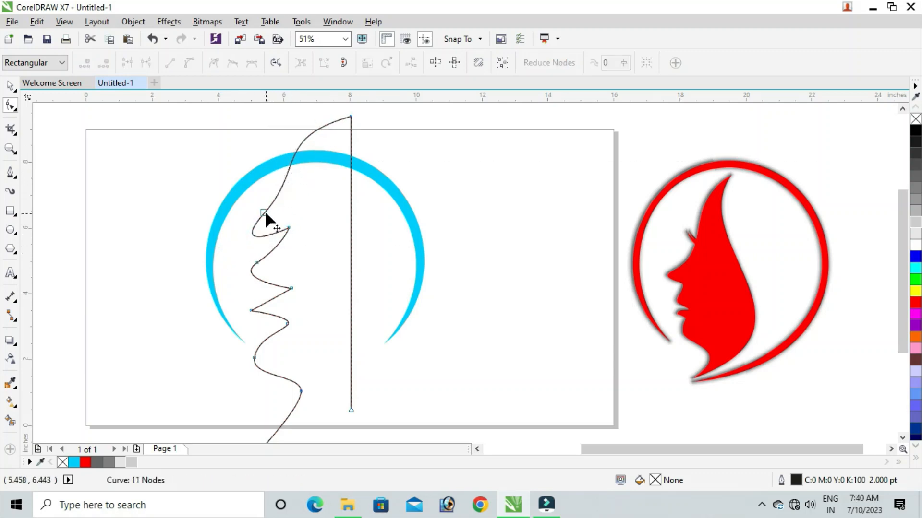
- Make the nose node a cusp, shift it slightly up and outward, and adjust its handles to extend the nose tip
{"action": "left_click", "coordinate": [263, 213]}
{"action": "left_click", "coordinate": [213, 63]}
{"action": "left_click", "coordinate": [226, 250]}
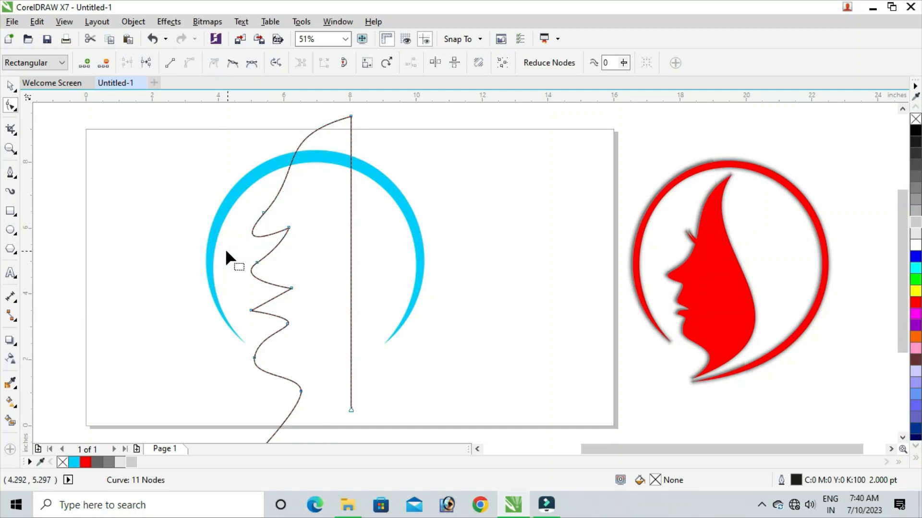
{"action": "left_click", "coordinate": [264, 213]}
{"action": "left_click_drag", "start_coordinate": [226, 253], "coordinate": [216, 248]}
{"action": "left_click_drag", "start_coordinate": [303, 168], "coordinate": [309, 159]}
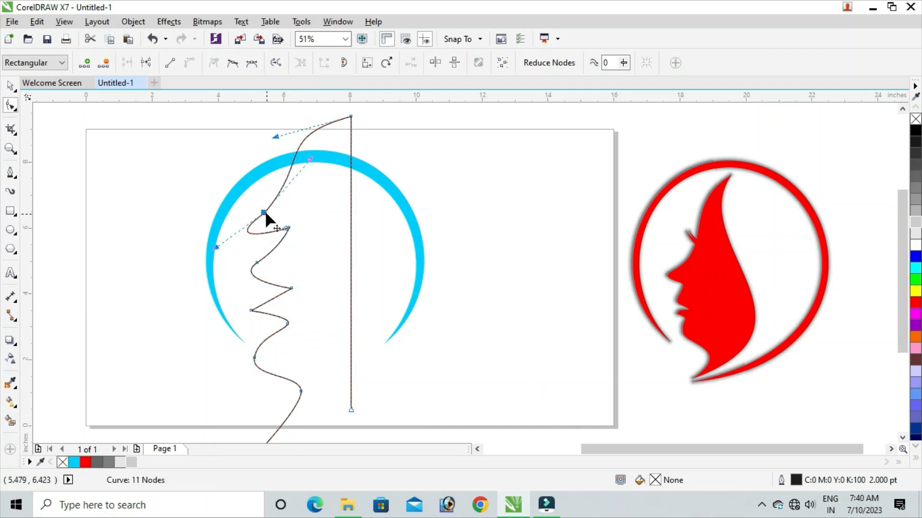
{"action": "left_click_drag", "start_coordinate": [263, 212], "coordinate": [260, 209]}
{"action": "mouse_move", "coordinate": [213, 243]}
{"action": "left_mouse_down"}
{"action": "mouse_move", "coordinate": [188, 254]}
{"action": "mouse_move", "coordinate": [198, 237]}
{"action": "left_mouse_up"}
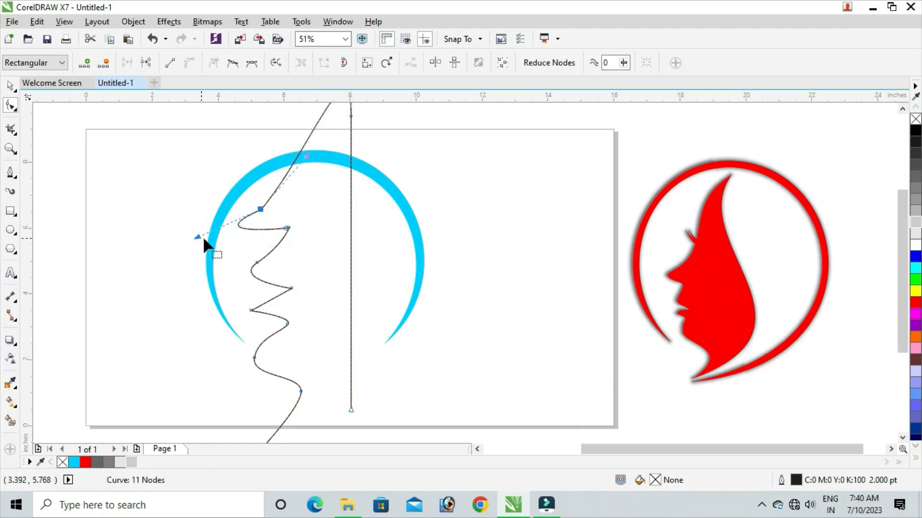
- Pull the node beneath the nose inward toward the nose tip and delete it to smooth the curve
{"action": "left_click", "coordinate": [11, 86]}
{"action": "left_click", "coordinate": [279, 212]}
{"action": "left_click", "coordinate": [285, 225]}
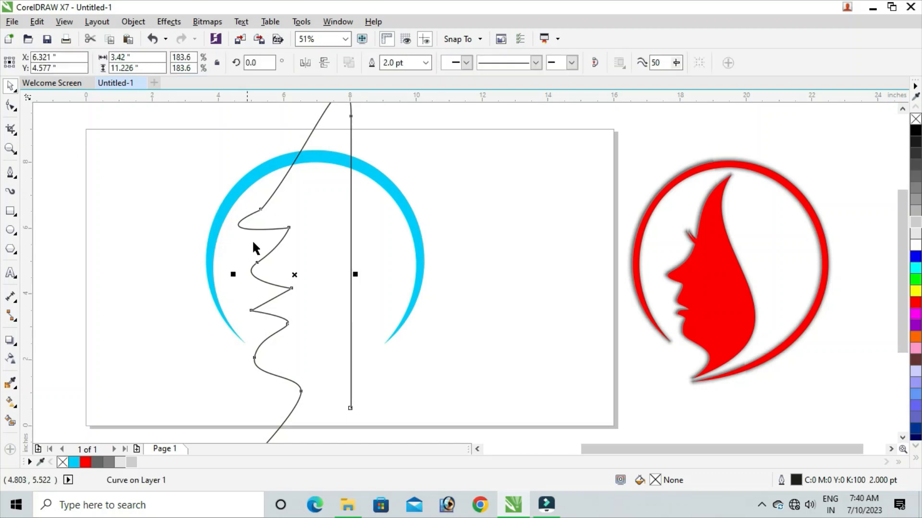
{"action": "left_click", "coordinate": [10, 106]}
{"action": "left_click_drag", "start_coordinate": [291, 237], "coordinate": [273, 246]}
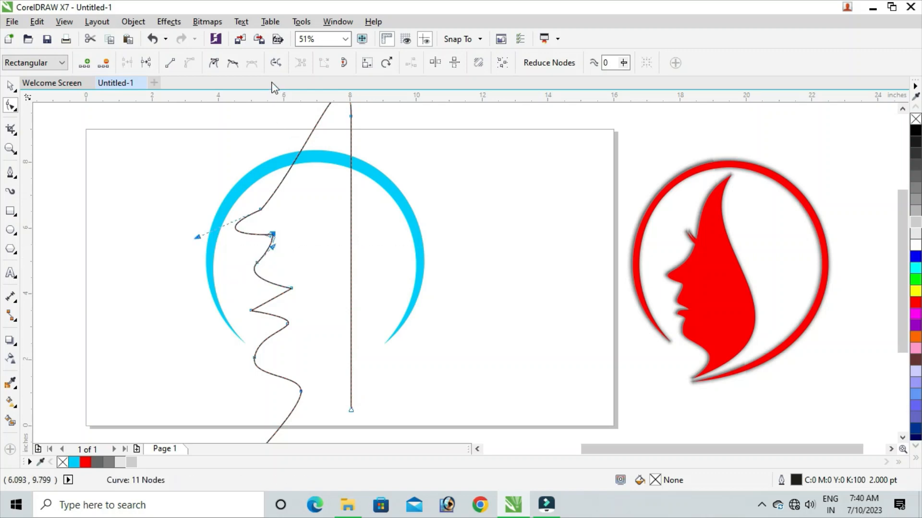
{"action": "key", "text": "Delete"}
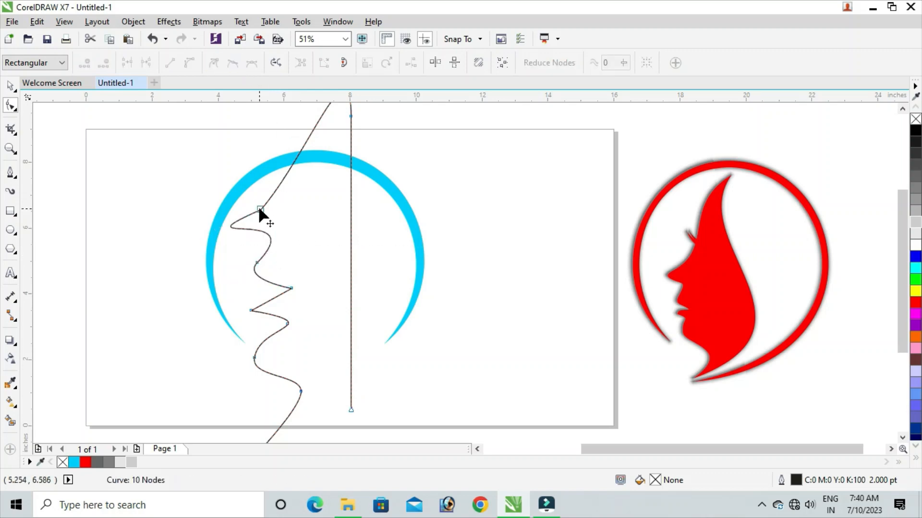
{"action": "left_click_drag", "start_coordinate": [259, 203], "coordinate": [276, 221]}
{"action": "key", "text": "Delete"}
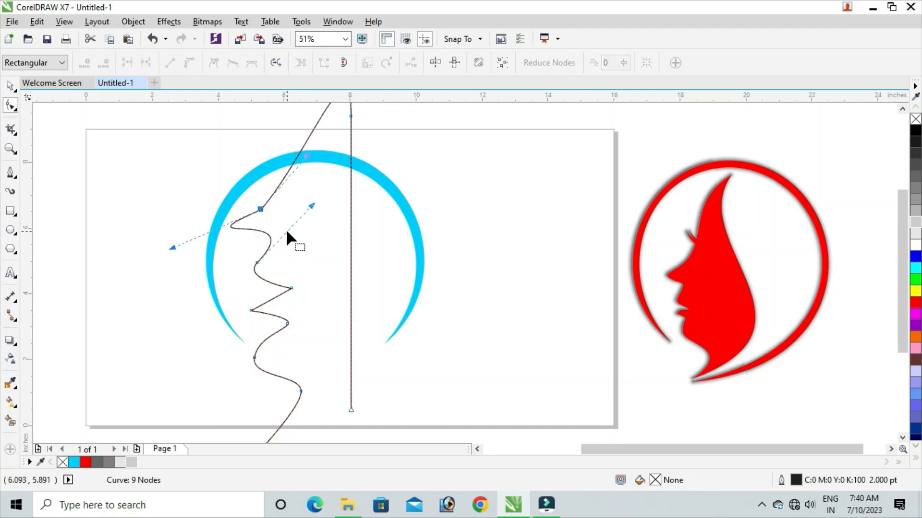
{"action": "key", "text": "ctrl+z"}
- Make the nose node symmetrical and adjust its handles to refine the forehead and nose tip curves, and deselect it
{"action": "left_click", "coordinate": [252, 63]}
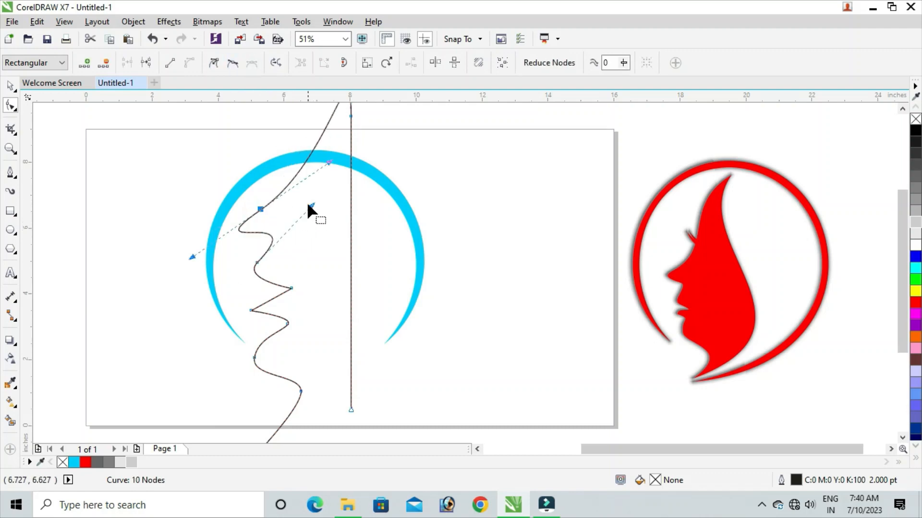
{"action": "left_click_drag", "start_coordinate": [329, 162], "coordinate": [318, 166]}
{"action": "mouse_move", "coordinate": [212, 254]}
{"action": "left_mouse_down"}
{"action": "mouse_move", "coordinate": [179, 231]}
{"action": "mouse_move", "coordinate": [181, 259]}
{"action": "left_mouse_up"}
{"action": "left_click", "coordinate": [215, 287]}
{"action": "left_click", "coordinate": [270, 277]}
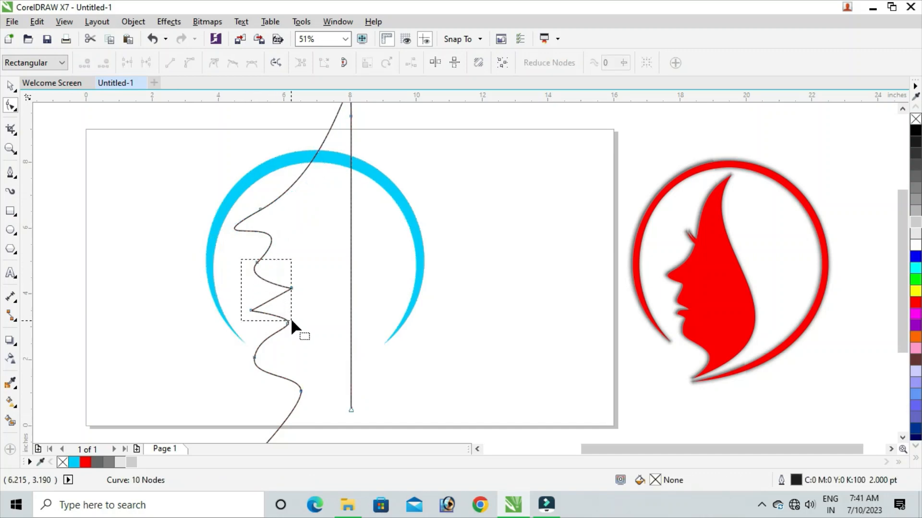
- Nudge the mouth corner, lower lip and under-lip nodes upward together
{"action": "left_click_drag", "start_coordinate": [291, 321], "coordinate": [307, 327]}
{"action": "key", "text": "Up"}
{"action": "key", "text": "Up"}
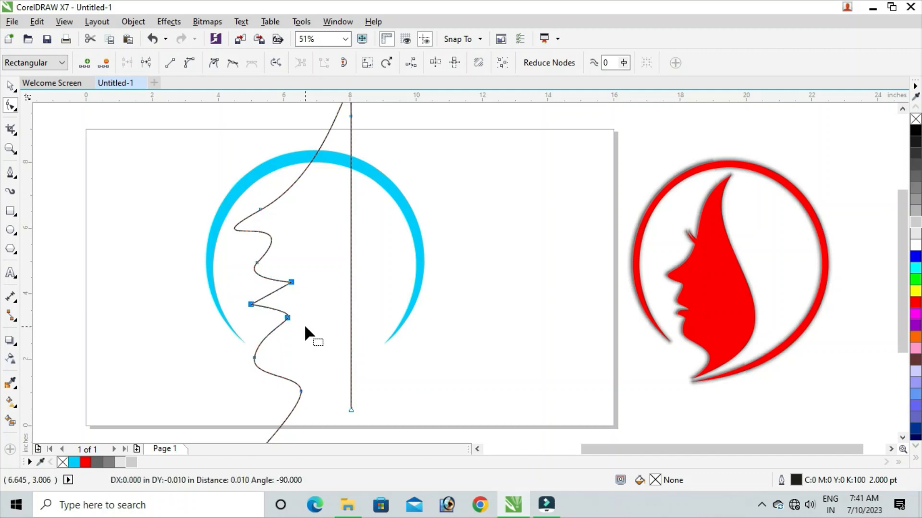
- Convert the straight lower lip segment to a curve and bend it to round the lip
{"action": "left_click", "coordinate": [189, 62]}
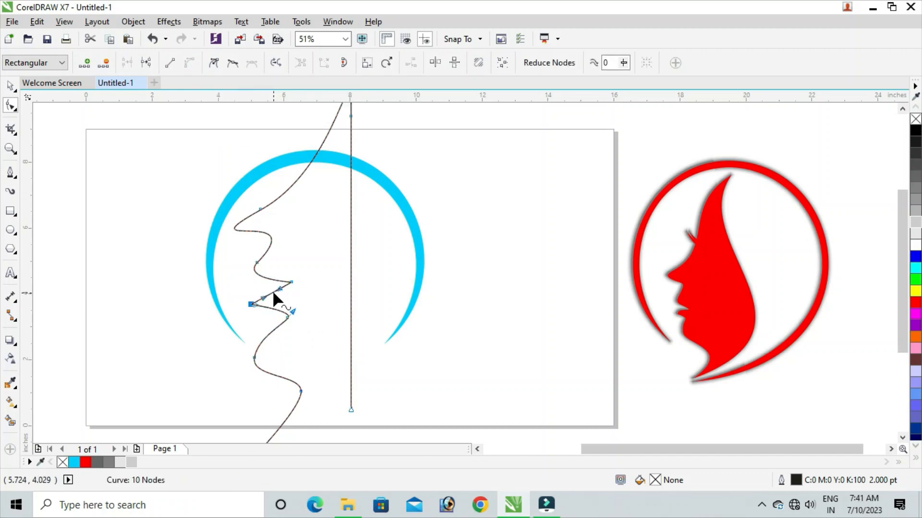
{"action": "left_click_drag", "start_coordinate": [270, 293], "coordinate": [257, 320]}
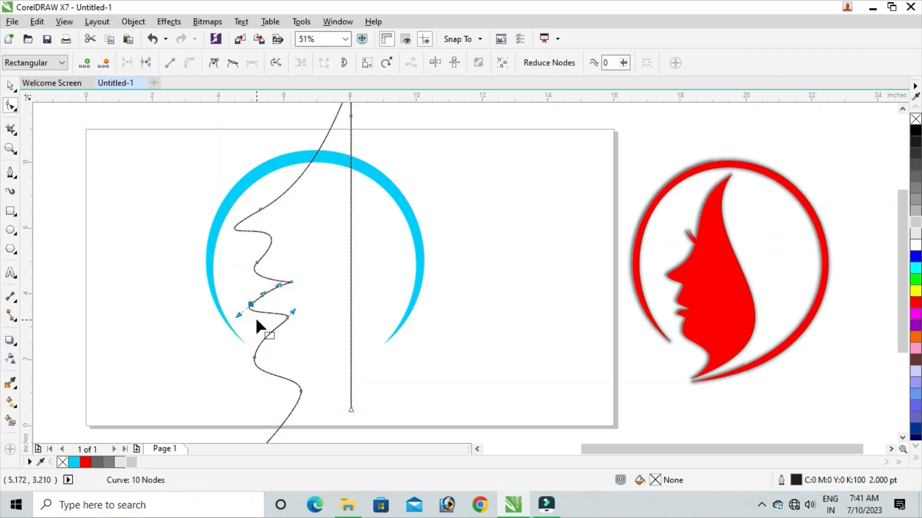
{"action": "left_click", "coordinate": [293, 311]}
- Nudge the node in the hollow below the lower lip outward to the left
{"action": "left_click_drag", "start_coordinate": [273, 300], "coordinate": [303, 338]}
{"action": "key", "text": "Left"}
{"action": "key", "text": "Left"}
{"action": "key", "text": "Left"}
{"action": "key", "text": "Left"}
{"action": "key", "text": "Left"}
{"action": "key", "text": "Left"}
{"action": "key", "text": "Left"}
{"action": "key", "text": "Left"}
{"action": "key", "text": "Left"}
{"action": "key", "text": "Left"}
{"action": "key", "text": "Left"}
{"action": "key", "text": "Left"}
{"action": "key", "text": "Left"}
{"action": "key", "text": "Left"}
{"action": "key", "text": "Left"}
{"action": "key", "text": "Left"}
- Nudge the lower lip's front node inward to the right and then upward
{"action": "left_click_drag", "start_coordinate": [232, 289], "coordinate": [262, 320]}
{"action": "key", "text": "Right"}
{"action": "key", "text": "Right"}
{"action": "key", "text": "Right"}
{"action": "key", "text": "Right"}
{"action": "key", "text": "Right"}
{"action": "key", "text": "Right"}
{"action": "key", "text": "Right"}
{"action": "key", "text": "Right"}
{"action": "key", "text": "Right"}
{"action": "key", "text": "Right"}
{"action": "key", "text": "Right"}
{"action": "key", "text": "Right"}
{"action": "key", "text": "Right"}
{"action": "key", "text": "Right"}
{"action": "key", "text": "Right"}
{"action": "key", "text": "Right"}
{"action": "key", "text": "Right"}
{"action": "key", "text": "Right"}
{"action": "key", "text": "Right"}
{"action": "key", "text": "Right"}
{"action": "key", "text": "Up"}
{"action": "key", "text": "Up"}
{"action": "key", "text": "Up"}
{"action": "key", "text": "Up"}
{"action": "key", "text": "Up"}
{"action": "key", "text": "Up"}
{"action": "key", "text": "Up"}
{"action": "key", "text": "Up"}
{"action": "key", "text": "Up"}
{"action": "key", "text": "Up"}
{"action": "key", "text": "Up"}
{"action": "key", "text": "Up"}
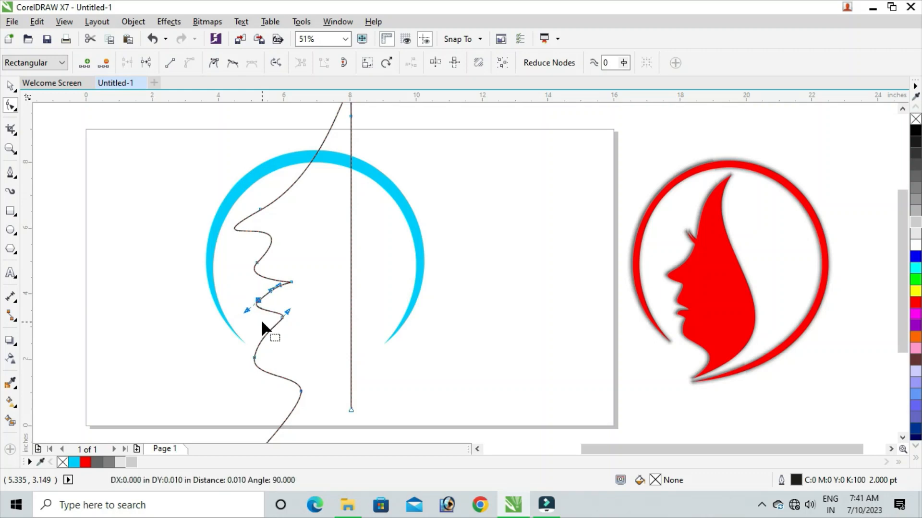
{"action": "key", "text": "Up"}
{"action": "key", "text": "Up"}
{"action": "key", "text": "Up"}
{"action": "key", "text": "Up"}
{"action": "key", "text": "Up"}
{"action": "key", "text": "Up"}
{"action": "key", "text": "Up"}
{"action": "key", "text": "Up"}
{"action": "key", "text": "Up"}
{"action": "key", "text": "Up"}
- Make the mouth corner node symmetrical, turn its handles vertical to round the corner, and nudge the node down
{"action": "left_click_drag", "start_coordinate": [285, 262], "coordinate": [310, 290]}
{"action": "left_click", "coordinate": [252, 63]}
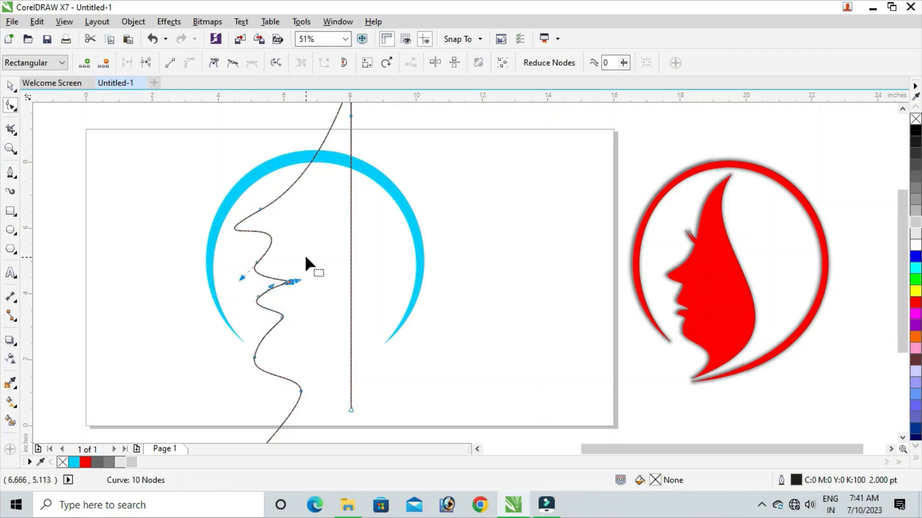
{"action": "left_click", "coordinate": [305, 254]}
{"action": "mouse_move", "coordinate": [290, 282]}
{"action": "left_mouse_down"}
{"action": "mouse_move", "coordinate": [299, 266]}
{"action": "mouse_move", "coordinate": [296, 294]}
{"action": "left_mouse_up"}
{"action": "left_click", "coordinate": [302, 304]}
{"action": "key", "text": "Down"}
{"action": "key", "text": "Down"}
{"action": "key", "text": "Down"}
{"action": "key", "text": "Down"}
{"action": "key", "text": "Down"}
{"action": "key", "text": "Down"}
{"action": "key", "text": "Down"}
{"action": "key", "text": "Down"}
{"action": "key", "text": "Down"}
{"action": "key", "text": "Down"}
{"action": "key", "text": "Down"}
{"action": "key", "text": "Down"}
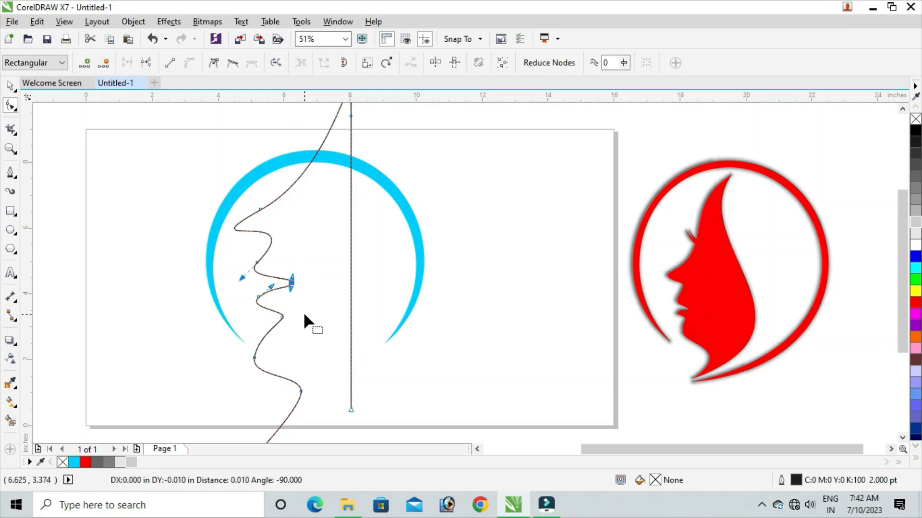
{"action": "key", "text": "Up"}
- Nudge the lower lip's front node upward and slightly left to narrow the gap between the lips
{"action": "left_click_drag", "start_coordinate": [248, 253], "coordinate": [274, 275]}
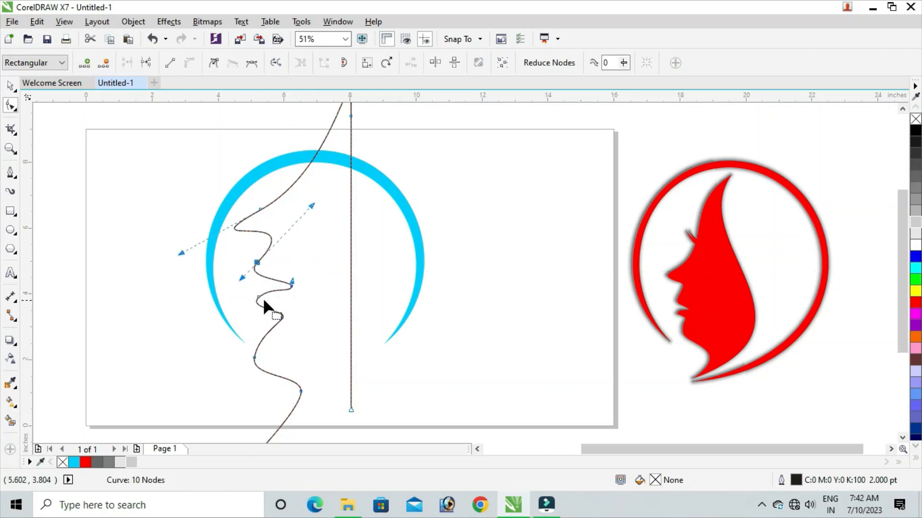
{"action": "key", "text": "Up"}
{"action": "key", "text": "Up"}
{"action": "key", "text": "Up"}
{"action": "key", "text": "Up"}
{"action": "key", "text": "Up"}
{"action": "key", "text": "Up"}
{"action": "key", "text": "Up"}
{"action": "key", "text": "Up"}
{"action": "key", "text": "Up"}
{"action": "key", "text": "Up"}
{"action": "key", "text": "Up"}
{"action": "key", "text": "Up"}
{"action": "key", "text": "Up"}
{"action": "key", "text": "Left"}
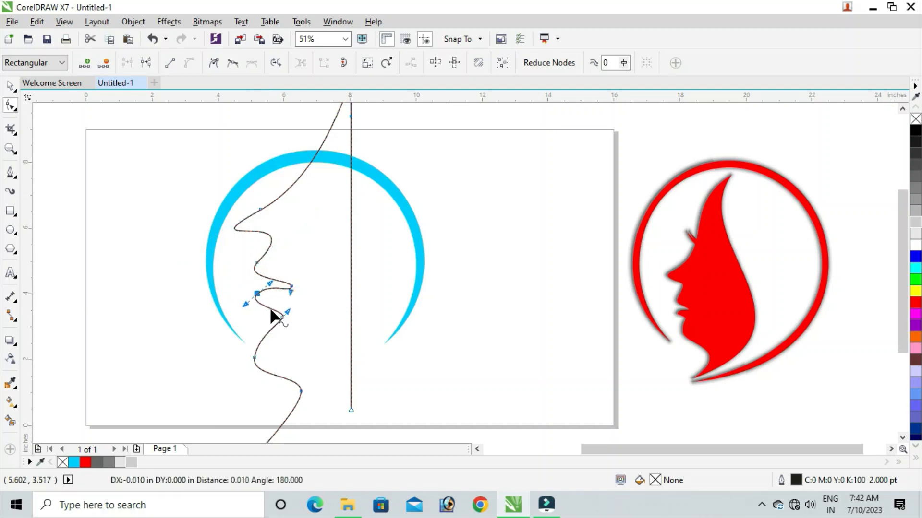
- Nudge the mouth corner node outward to the left and slightly upward to shorten the gap between the lips
{"action": "left_click_drag", "start_coordinate": [283, 279], "coordinate": [315, 309]}
{"action": "key", "text": "Left"}
{"action": "key", "text": "Left"}
{"action": "key", "text": "Left"}
{"action": "key", "text": "Left"}
{"action": "key", "text": "Left"}
{"action": "key", "text": "Left"}
{"action": "key", "text": "Left"}
{"action": "key", "text": "Left"}
{"action": "key", "text": "Left"}
{"action": "key", "text": "Left"}
{"action": "key", "text": "Left"}
{"action": "key", "text": "Left"}
{"action": "key", "text": "Left"}
{"action": "key", "text": "Left"}
{"action": "key", "text": "Left"}
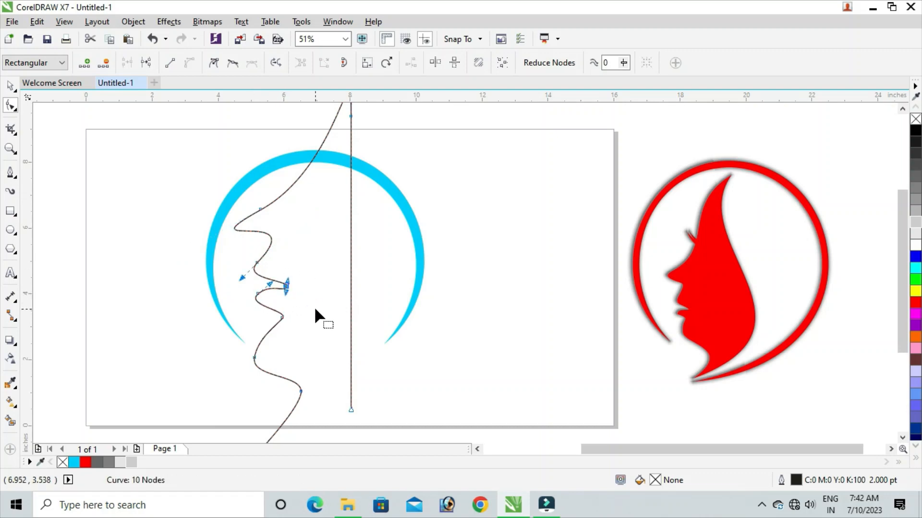
{"action": "key", "text": "Up"}
{"action": "key", "text": "Left"}
{"action": "key", "text": "Down"}
- Nudge the node in the hollow below the lower lip further outward to the left
{"action": "left_click_drag", "start_coordinate": [247, 303], "coordinate": [300, 330]}
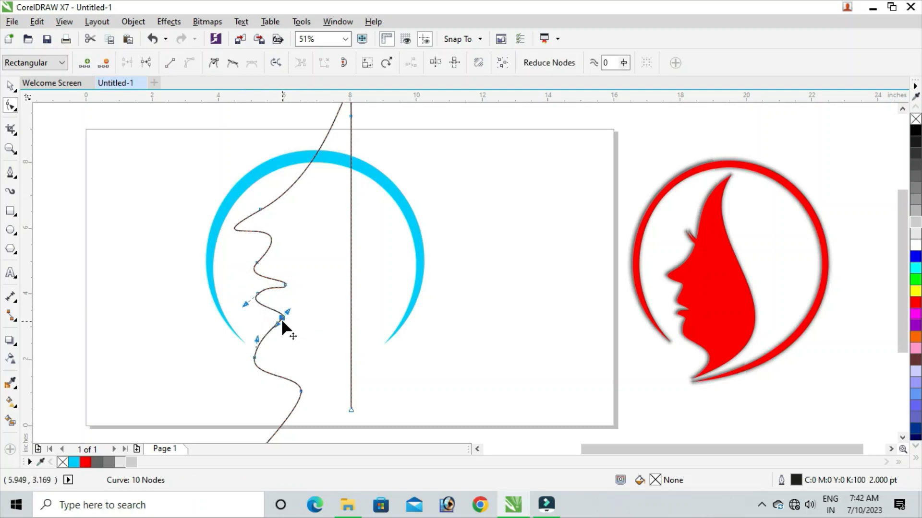
{"action": "key", "text": "Left"}
{"action": "key", "text": "Left"}
{"action": "key", "text": "Left"}
{"action": "key", "text": "Left"}
{"action": "key", "text": "Left"}
{"action": "key", "text": "Left"}
{"action": "key", "text": "Left"}
{"action": "key", "text": "Left"}
{"action": "key", "text": "Left"}
{"action": "key", "text": "Left"}
{"action": "key", "text": "Left"}
{"action": "key", "text": "Left"}
{"action": "key", "text": "Left"}
{"action": "key", "text": "Left"}
{"action": "key", "text": "Left"}
{"action": "left_click", "coordinate": [236, 258]}
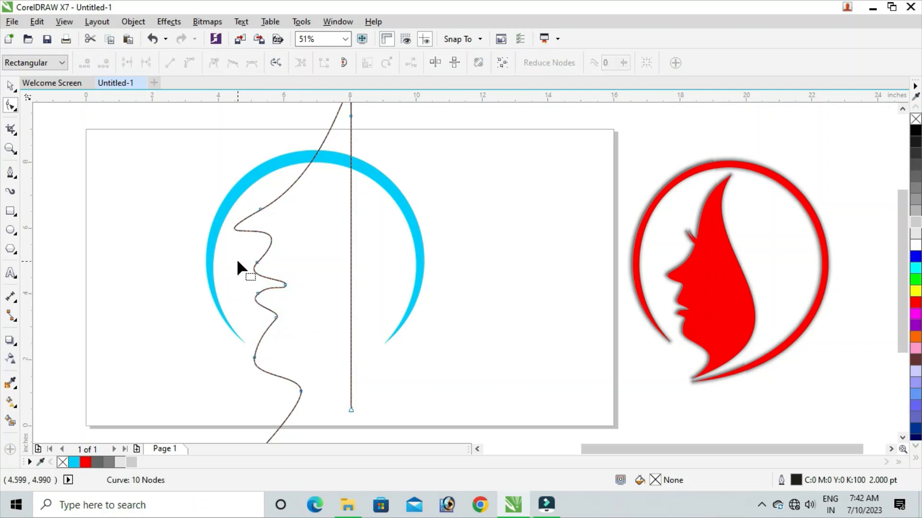
- Lengthen the nose bridge node's handles slightly to extend the nose tip
{"action": "left_click", "coordinate": [261, 209]}
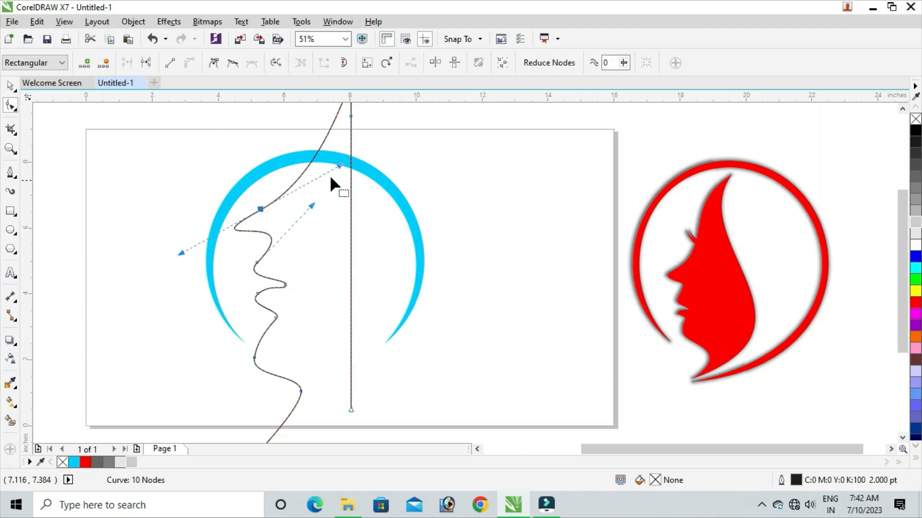
{"action": "left_click_drag", "start_coordinate": [340, 167], "coordinate": [344, 165]}
{"action": "left_click", "coordinate": [131, 160]}
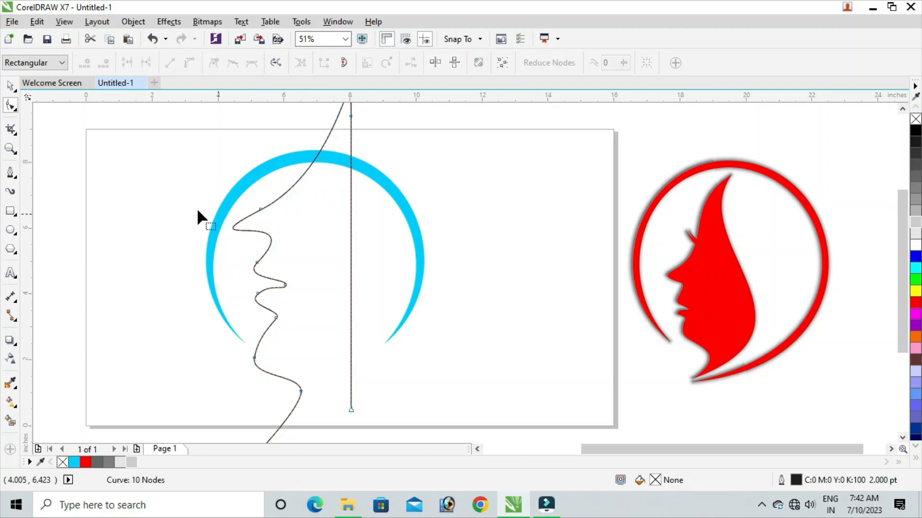
- Shorten the handles at the lower lip's front node and the hollow below it to tighten the lip's curve
{"action": "key", "text": "space"}
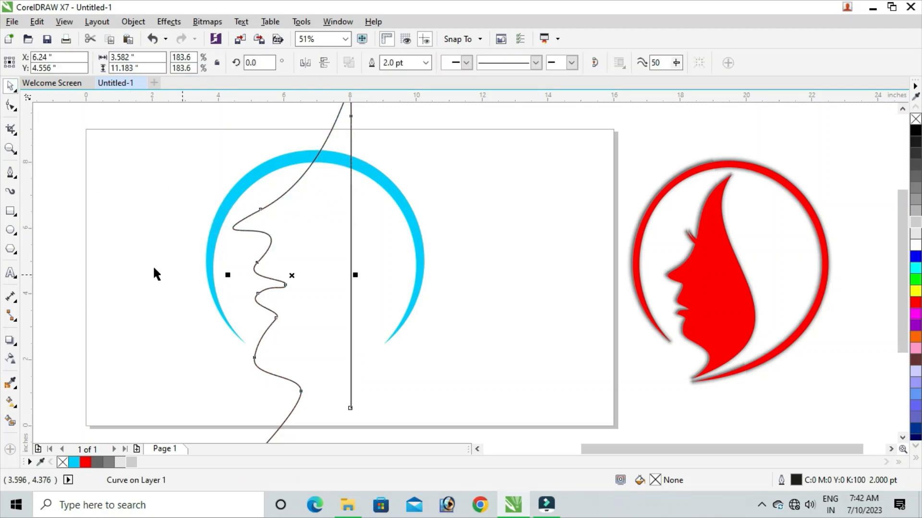
{"action": "left_click", "coordinate": [154, 269]}
{"action": "left_click", "coordinate": [256, 264]}
{"action": "left_click", "coordinate": [10, 106]}
{"action": "mouse_move", "coordinate": [240, 285]}
{"action": "left_mouse_down"}
{"action": "mouse_move", "coordinate": [265, 302]}
{"action": "mouse_move", "coordinate": [248, 300]}
{"action": "left_mouse_up"}
{"action": "left_click", "coordinate": [11, 86]}
{"action": "left_click", "coordinate": [138, 256]}
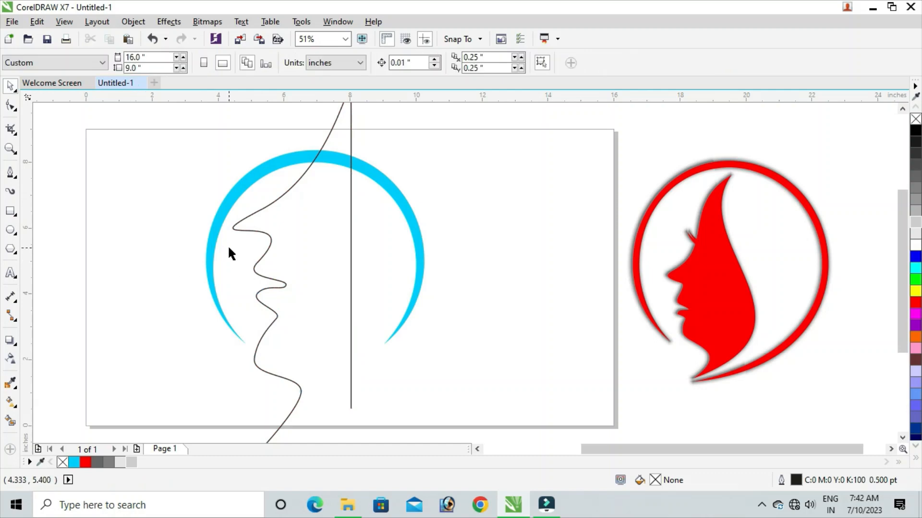
{"action": "left_click", "coordinate": [272, 328]}
{"action": "left_click", "coordinate": [10, 106]}
{"action": "left_click_drag", "start_coordinate": [254, 307], "coordinate": [278, 309]}
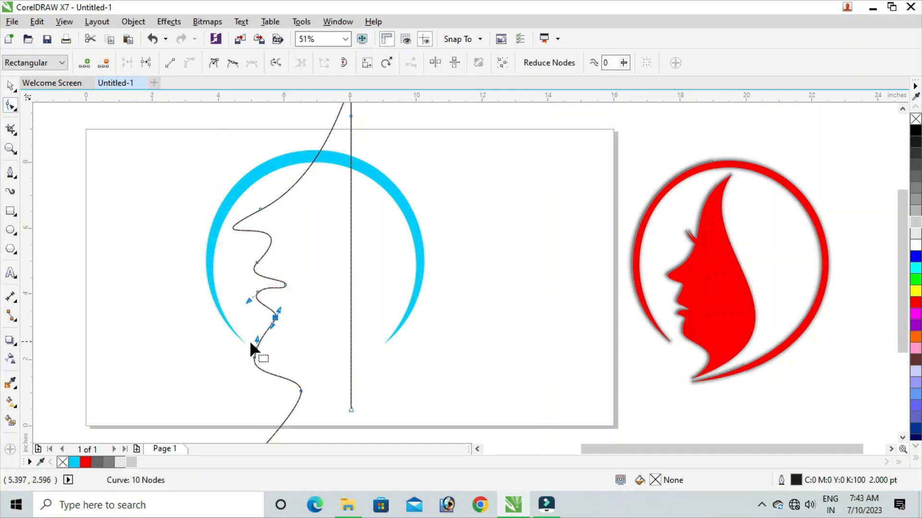
{"action": "left_click", "coordinate": [252, 346]}
- Shorten the nose by pulling in the nose bridge node's lower handle and the upper lip node's upper handle
{"action": "scroll", "coordinate": [261, 325], "scroll_direction": "down", "scroll_amount": 1}
{"action": "left_click", "coordinate": [11, 149]}
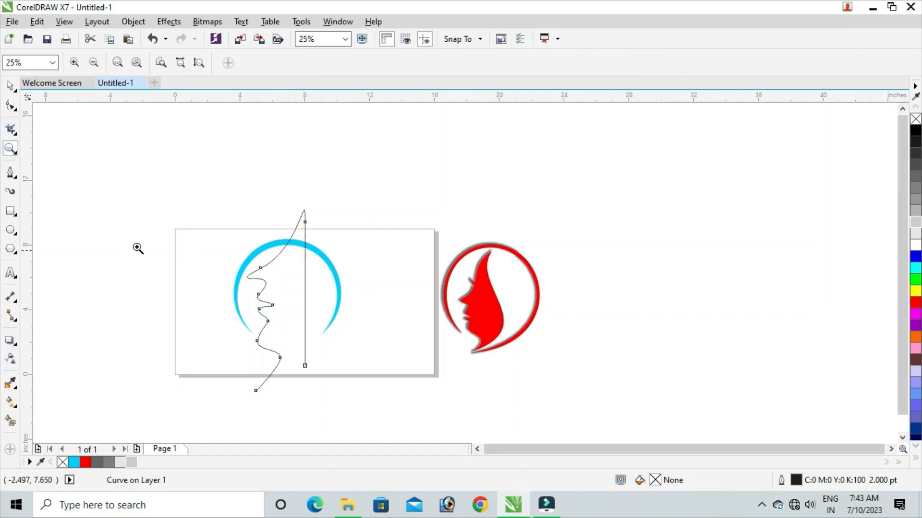
{"action": "left_click_drag", "start_coordinate": [136, 208], "coordinate": [542, 394]}
{"action": "left_click", "coordinate": [11, 87]}
{"action": "left_click", "coordinate": [181, 263]}
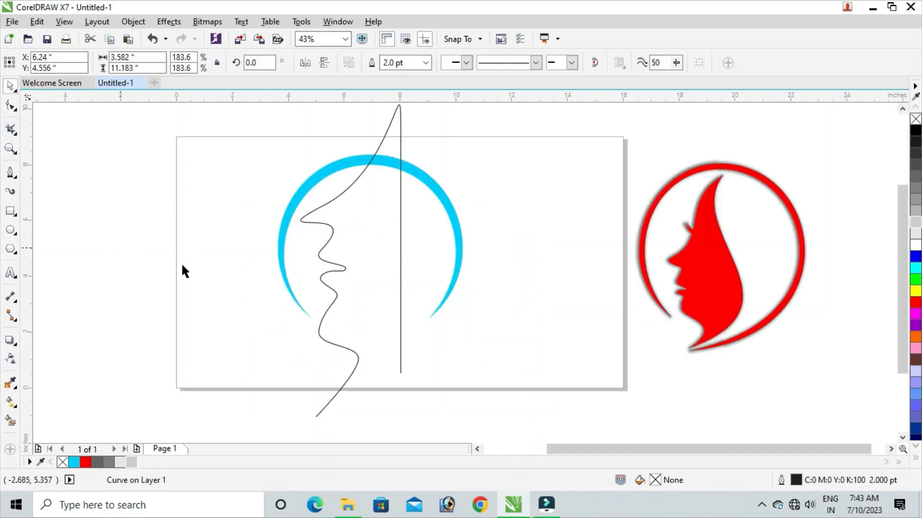
{"action": "left_click", "coordinate": [326, 271]}
{"action": "left_click", "coordinate": [369, 219]}
{"action": "left_click", "coordinate": [243, 189]}
{"action": "left_click", "coordinate": [343, 211]}
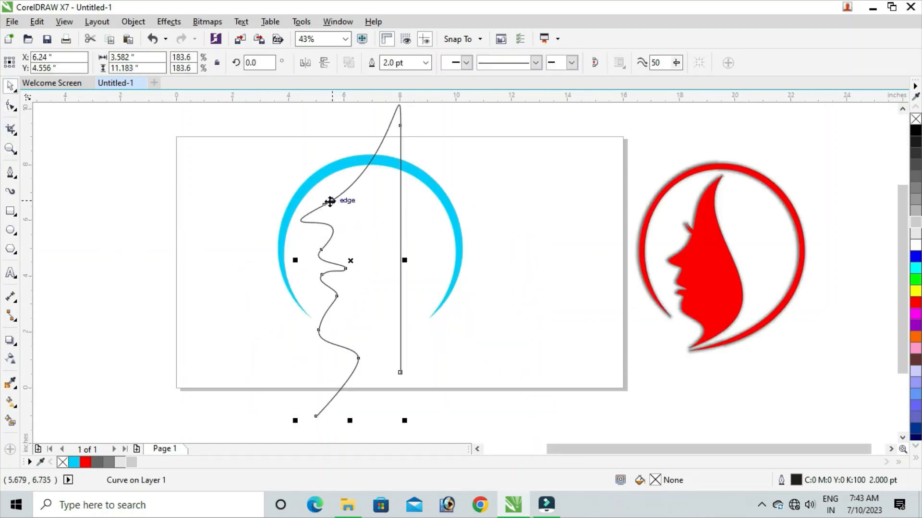
{"action": "left_click", "coordinate": [10, 105]}
{"action": "left_click", "coordinate": [324, 205]}
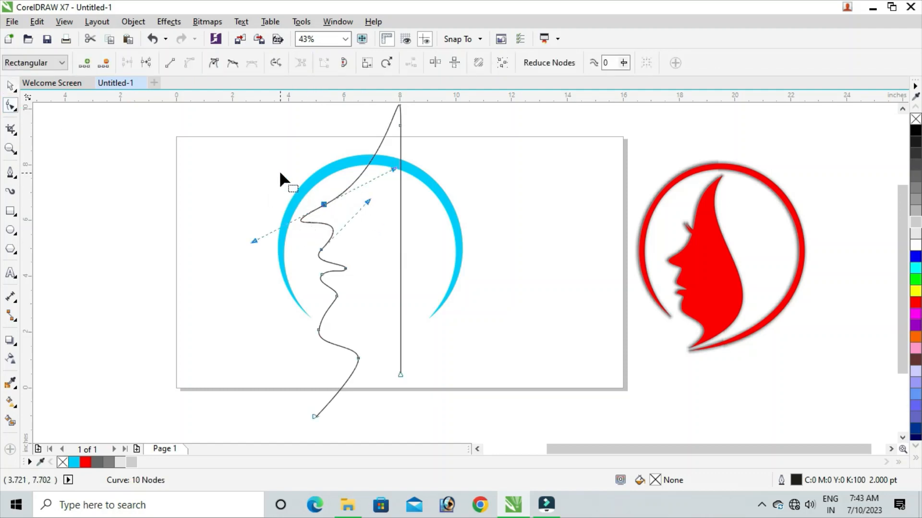
{"action": "left_click_drag", "start_coordinate": [254, 241], "coordinate": [263, 229]}
{"action": "left_click_drag", "start_coordinate": [368, 202], "coordinate": [351, 210]}
{"action": "left_click_drag", "start_coordinate": [272, 227], "coordinate": [277, 226]}
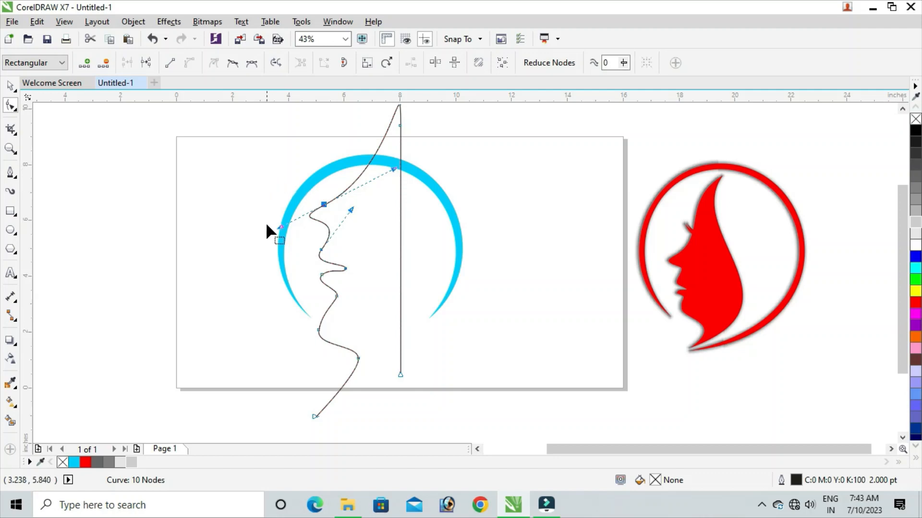
- Add a node at the peak of the hair and delete the node just below it on the back line
{"action": "left_click", "coordinate": [11, 87]}
{"action": "left_click", "coordinate": [303, 215]}
{"action": "left_click", "coordinate": [386, 162]}
{"action": "left_click", "coordinate": [11, 105]}
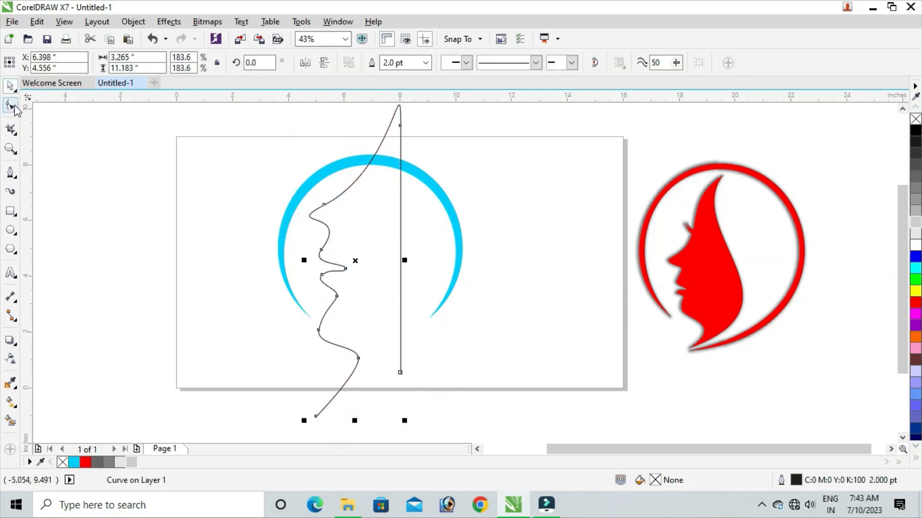
{"action": "left_click", "coordinate": [380, 143]}
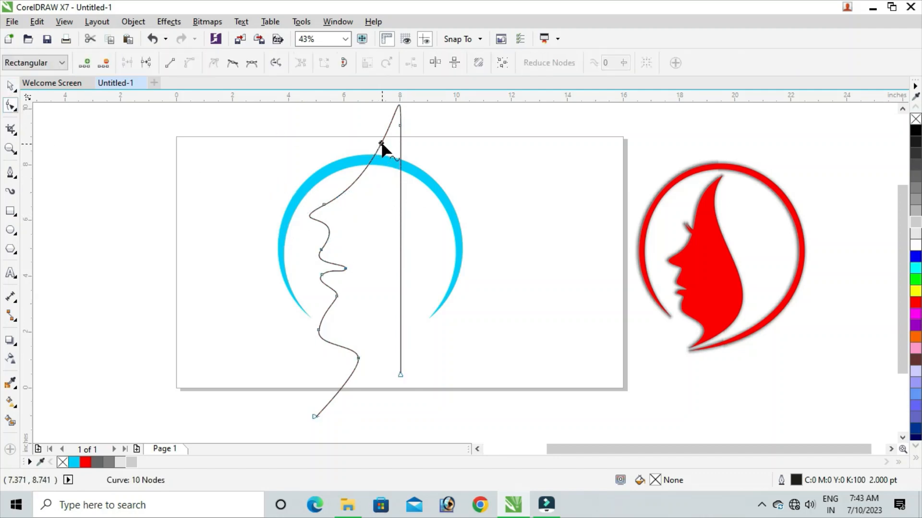
{"action": "double_click", "coordinate": [400, 105]}
{"action": "double_click", "coordinate": [399, 126]}
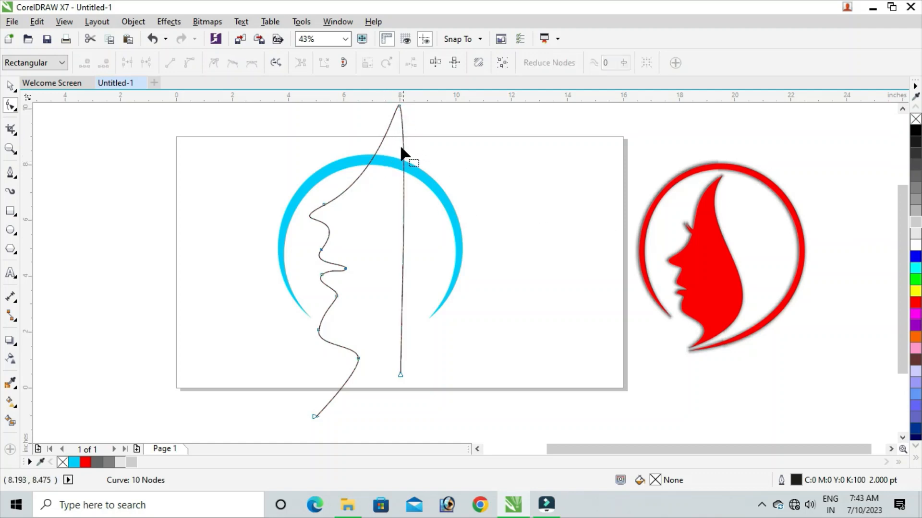
- Add a node on the hairline between the forehead and the peak and move it outward to the left
{"action": "left_click", "coordinate": [325, 204]}
{"action": "double_click", "coordinate": [381, 141]}
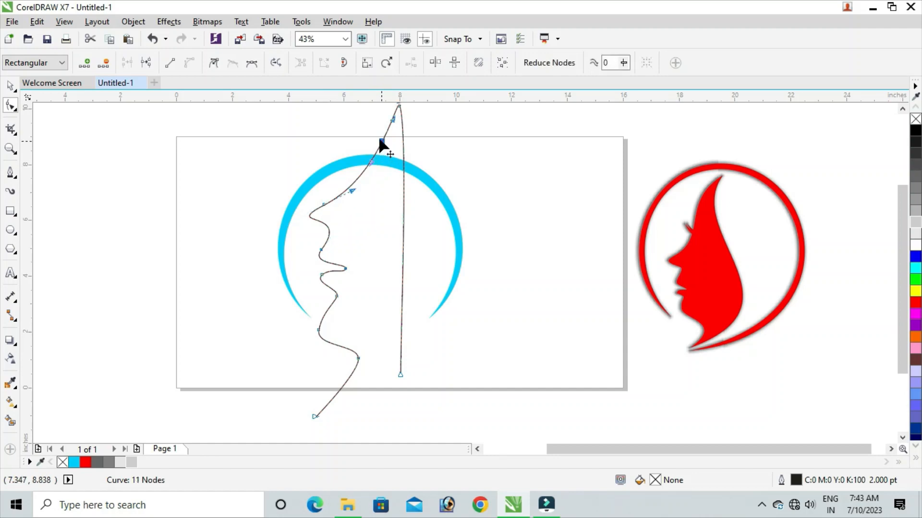
{"action": "left_click_drag", "start_coordinate": [376, 140], "coordinate": [368, 137]}
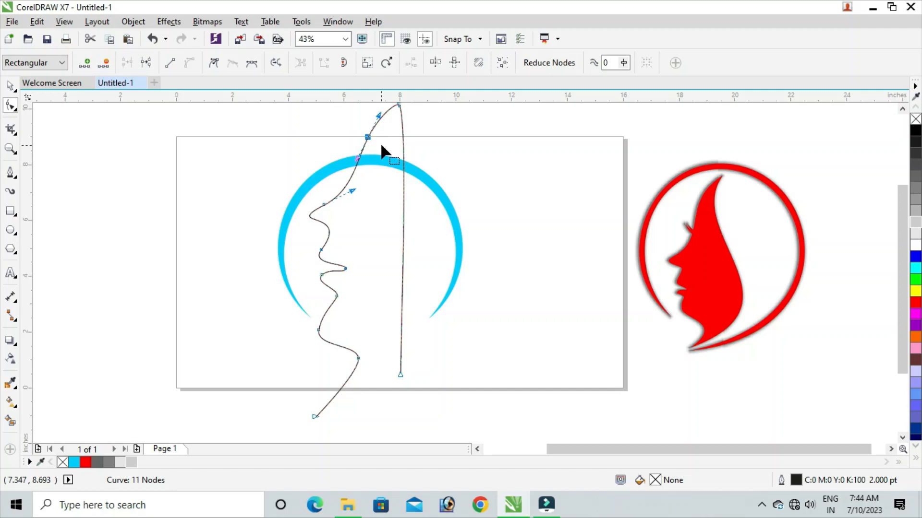
- Adjust the nose bridge node's upper handle so the forehead flows smoothly into the hairline
{"action": "left_click_drag", "start_coordinate": [352, 191], "coordinate": [369, 183]}
{"action": "left_click", "coordinate": [11, 86]}
{"action": "left_click", "coordinate": [352, 197]}
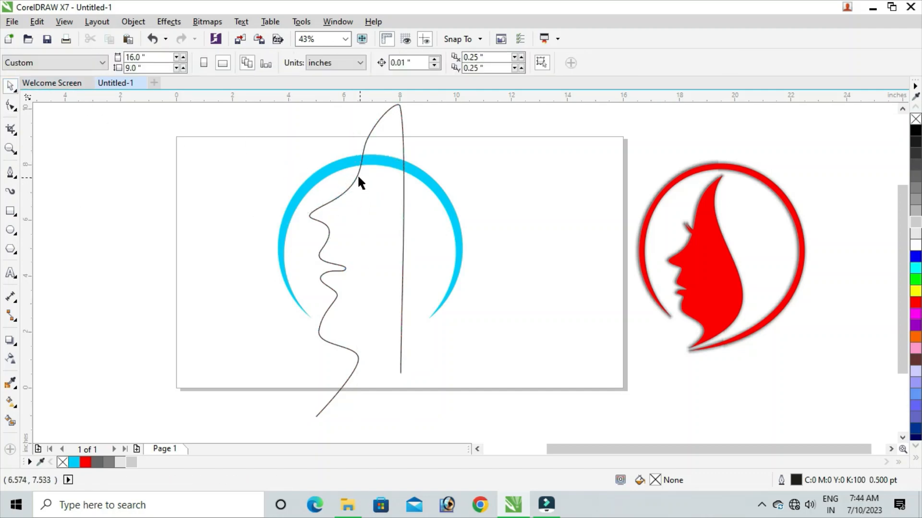
{"action": "left_click", "coordinate": [358, 175]}
{"action": "left_click", "coordinate": [10, 105]}
{"action": "left_click", "coordinate": [325, 204]}
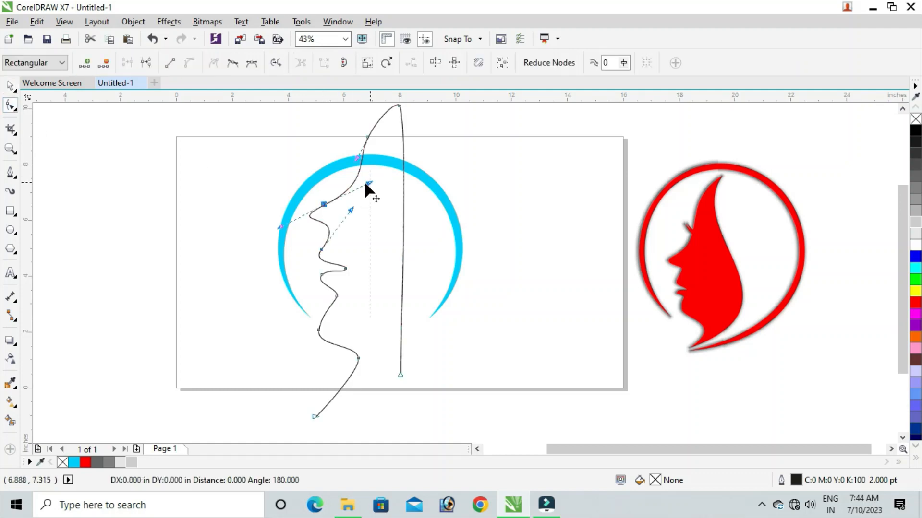
{"action": "left_click", "coordinate": [12, 86]}
{"action": "left_click", "coordinate": [408, 352]}
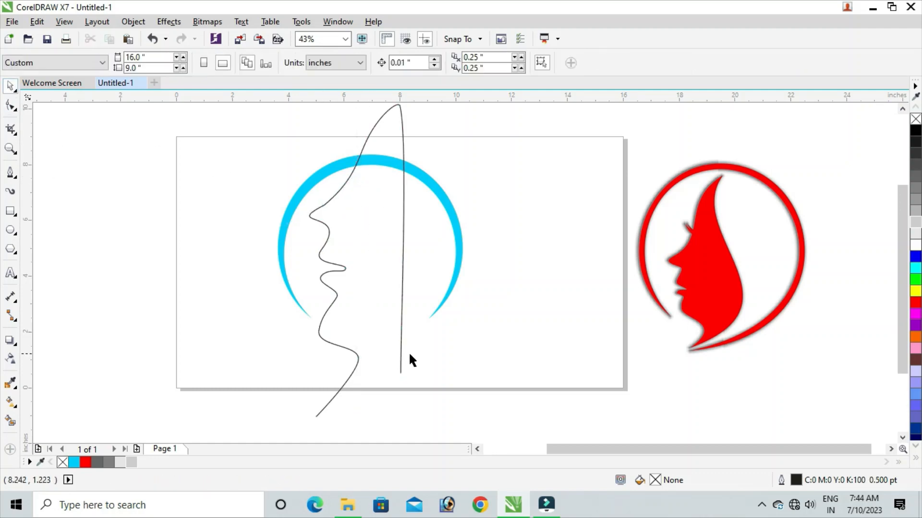
- Close the profile by joining the back line's lower end to the bottom end node of the neck
{"action": "left_click", "coordinate": [403, 353]}
{"action": "left_click", "coordinate": [11, 106]}
{"action": "left_click_drag", "start_coordinate": [400, 372], "coordinate": [315, 416]}
- Bend the back line into an S-curve from the hair peak to the bottom tip using its handles
{"action": "left_click_drag", "start_coordinate": [315, 369], "coordinate": [434, 371]}
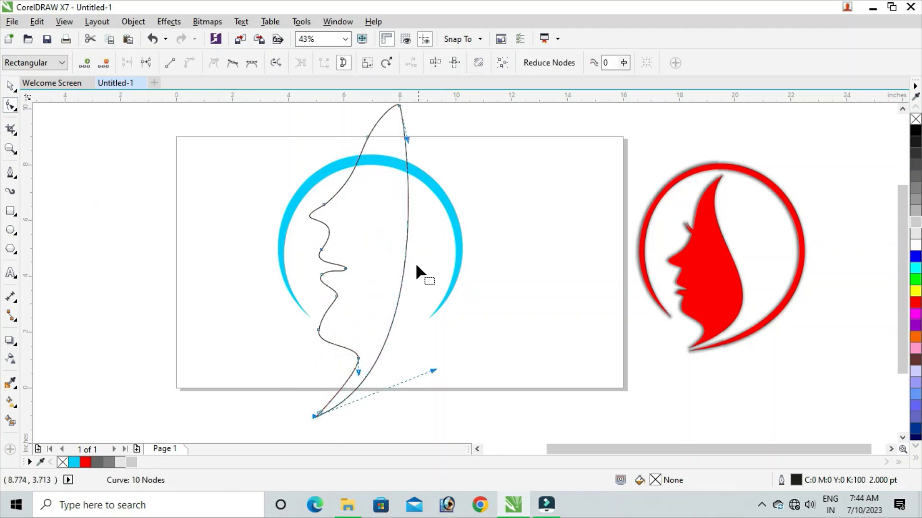
{"action": "left_click_drag", "start_coordinate": [407, 140], "coordinate": [384, 144]}
{"action": "left_click_drag", "start_coordinate": [433, 370], "coordinate": [503, 341]}
{"action": "left_click_drag", "start_coordinate": [386, 145], "coordinate": [343, 174]}
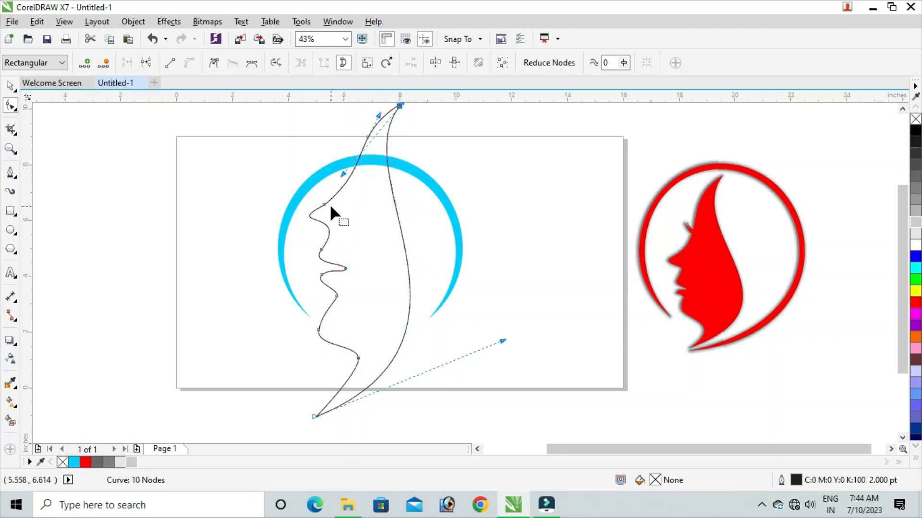
- Delete the throat node and pull in the bottom tip's neck handle to smooth the neck curve
{"action": "left_click", "coordinate": [357, 358]}
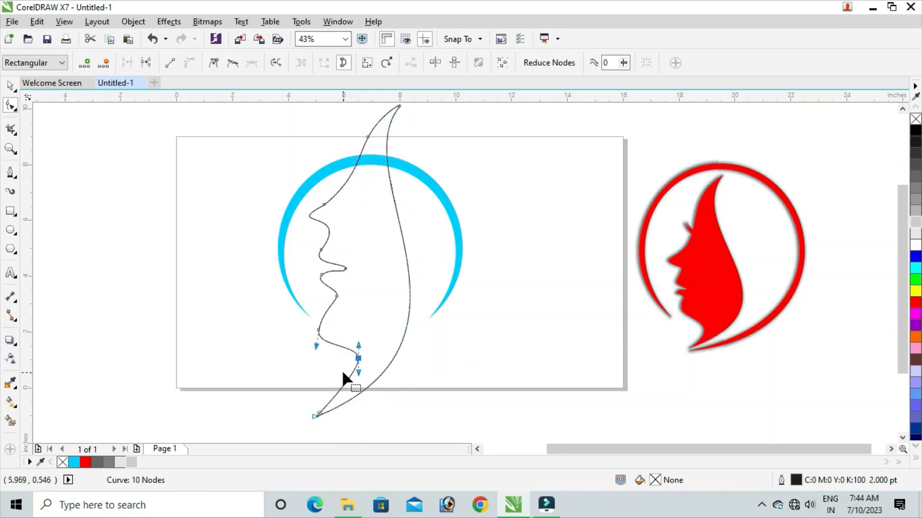
{"action": "key", "text": "Delete"}
{"action": "left_click", "coordinate": [317, 416]}
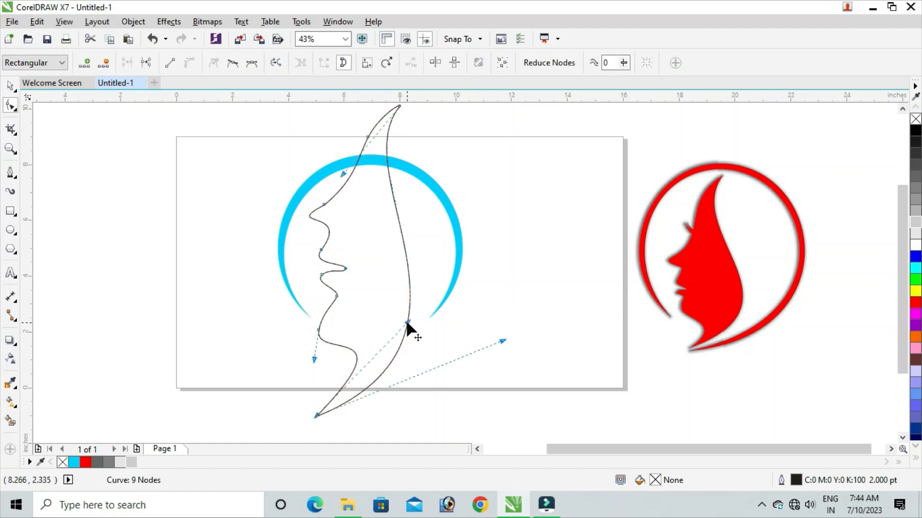
{"action": "left_click_drag", "start_coordinate": [406, 322], "coordinate": [397, 330]}
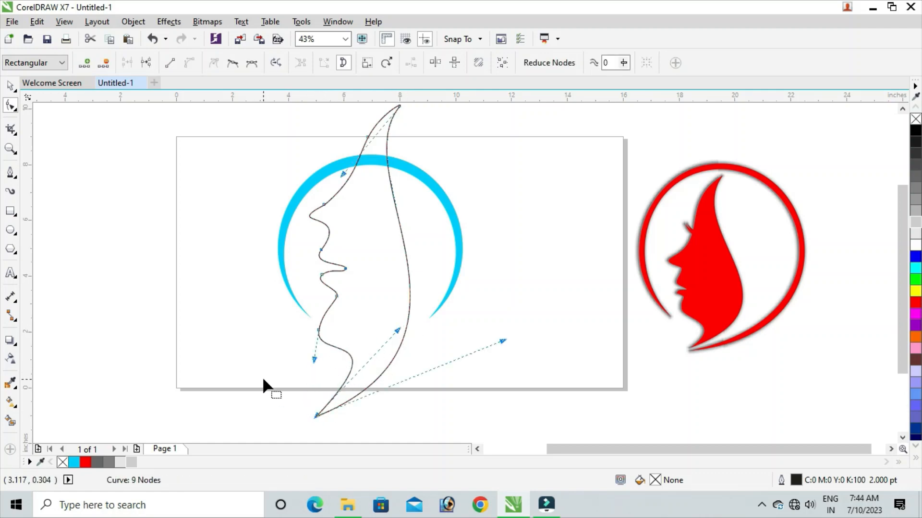
- Move the bottom tip of the neck up and to the right, and bulge the back curve outward
{"action": "left_click_drag", "start_coordinate": [265, 366], "coordinate": [346, 427]}
{"action": "left_click", "coordinate": [317, 414]}
{"action": "left_click", "coordinate": [284, 392]}
{"action": "left_click_drag", "start_coordinate": [285, 392], "coordinate": [343, 443]}
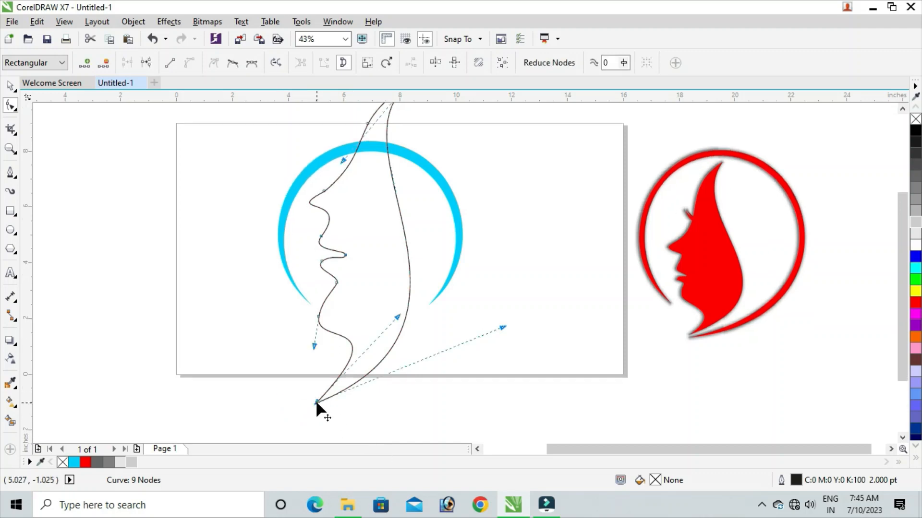
{"action": "left_click_drag", "start_coordinate": [316, 399], "coordinate": [331, 385]}
{"action": "left_click_drag", "start_coordinate": [409, 298], "coordinate": [395, 328]}
- Nudge the chin node and the bottom tip node upward together to shorten the lower face
{"action": "left_click_drag", "start_coordinate": [273, 306], "coordinate": [404, 404]}
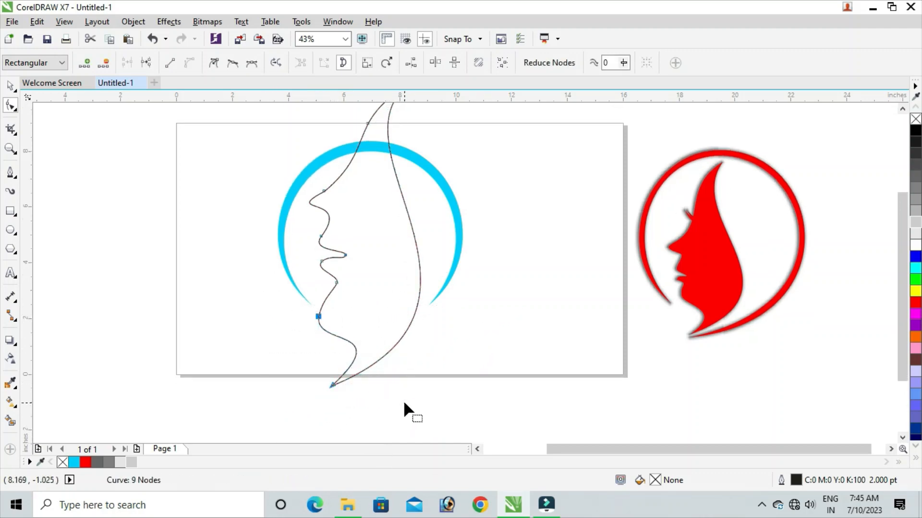
{"action": "key", "text": "Up"}
{"action": "key", "text": "Up"}
{"action": "key", "text": "Up"}
{"action": "key", "text": "Up"}
{"action": "key", "text": "Up"}
{"action": "key", "text": "Up"}
{"action": "key", "text": "Up"}
{"action": "key", "text": "Up"}
{"action": "key", "text": "Up"}
{"action": "key", "text": "Up"}
{"action": "key", "text": "Up"}
{"action": "key", "text": "Up"}
{"action": "key", "text": "Up"}
{"action": "key", "text": "Up"}
{"action": "key", "text": "Up"}
{"action": "key", "text": "Up"}
{"action": "key", "text": "Up"}
{"action": "key", "text": "Up"}
{"action": "key", "text": "Up"}
{"action": "key", "text": "Up"}
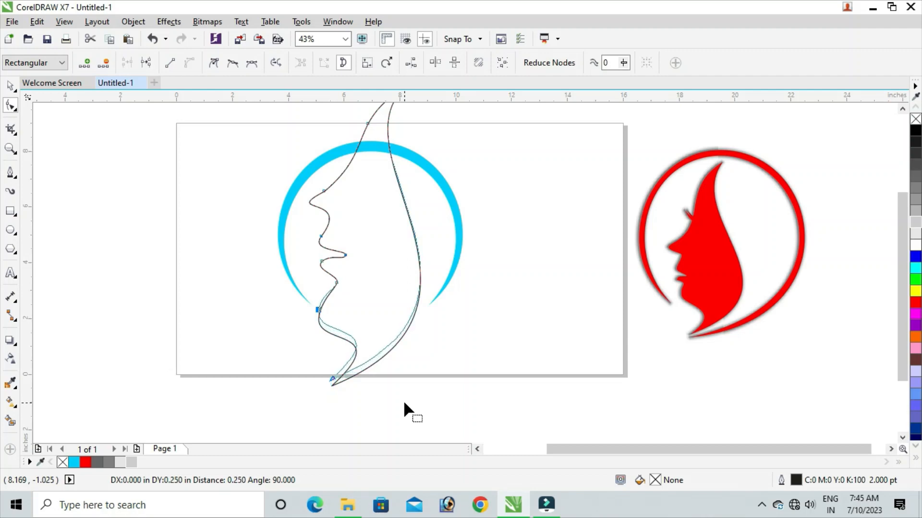
{"action": "key", "text": "Up"}
{"action": "key", "text": "Up"}
{"action": "key", "text": "Up"}
{"action": "key", "text": "Up"}
{"action": "key", "text": "Up"}
{"action": "key", "text": "Up"}
{"action": "key", "text": "Up"}
{"action": "key", "text": "Up"}
{"action": "key", "text": "Up"}
{"action": "key", "text": "Up"}
{"action": "key", "text": "Up"}
{"action": "key", "text": "Up"}
{"action": "key", "text": "Up"}
{"action": "key", "text": "Up"}
{"action": "key", "text": "Up"}
{"action": "key", "text": "Up"}
{"action": "key", "text": "Up"}
{"action": "key", "text": "Up"}
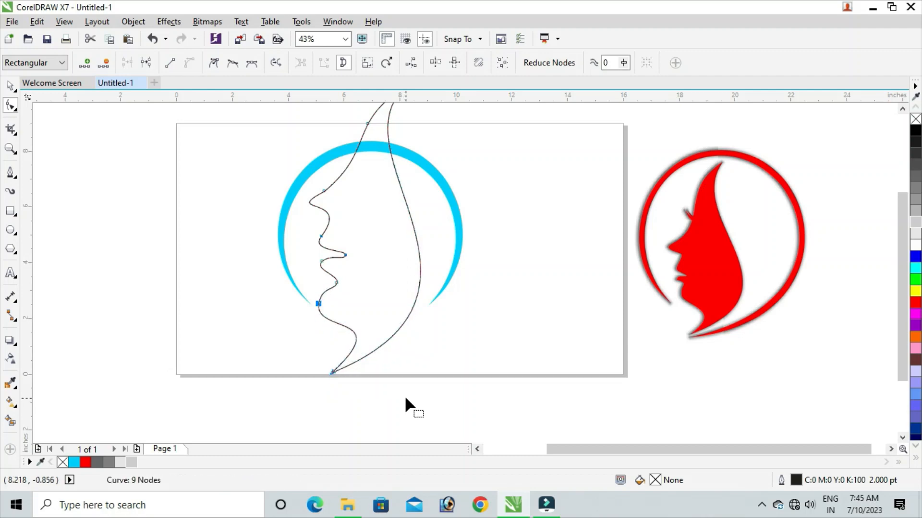
- Nudge the chin node inward to the right and slightly upward, and refine its lower handle
{"action": "left_click_drag", "start_coordinate": [270, 272], "coordinate": [337, 327]}
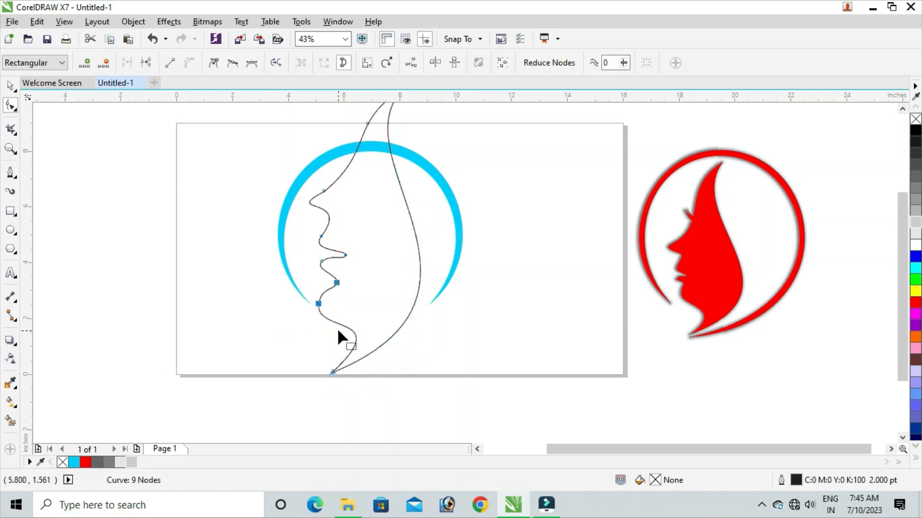
{"action": "left_click_drag", "start_coordinate": [267, 271], "coordinate": [324, 343]}
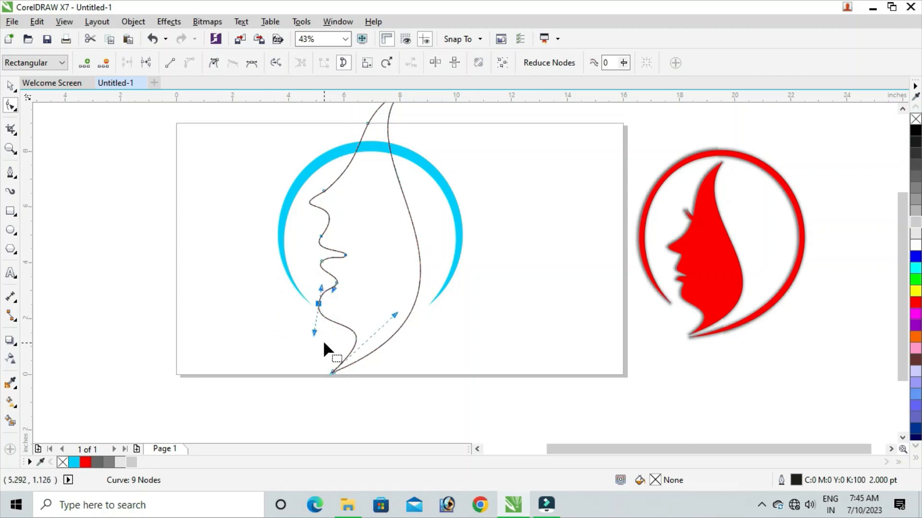
{"action": "key", "text": "Right"}
{"action": "key", "text": "Right"}
{"action": "key", "text": "Right"}
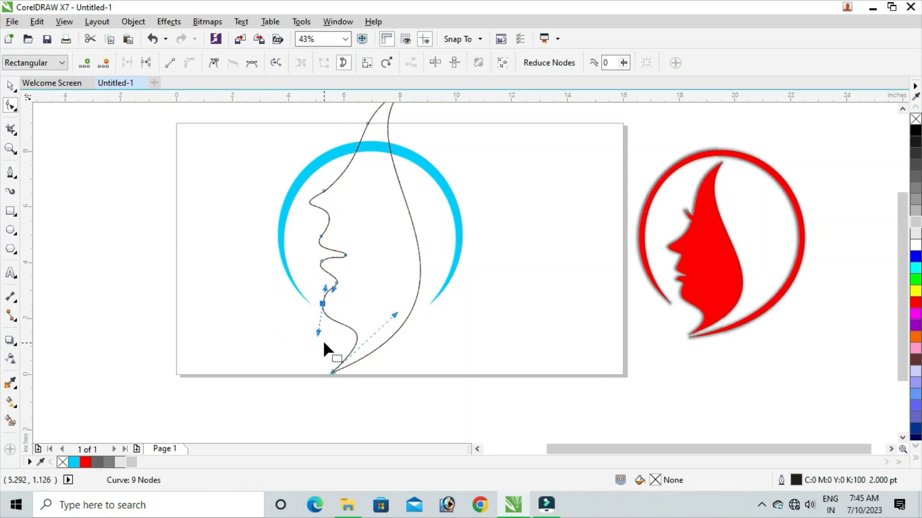
{"action": "key", "text": "Up"}
{"action": "key", "text": "Up"}
{"action": "key", "text": "Up"}
{"action": "left_click_drag", "start_coordinate": [315, 330], "coordinate": [318, 331]}
{"action": "left_click", "coordinate": [332, 342]}
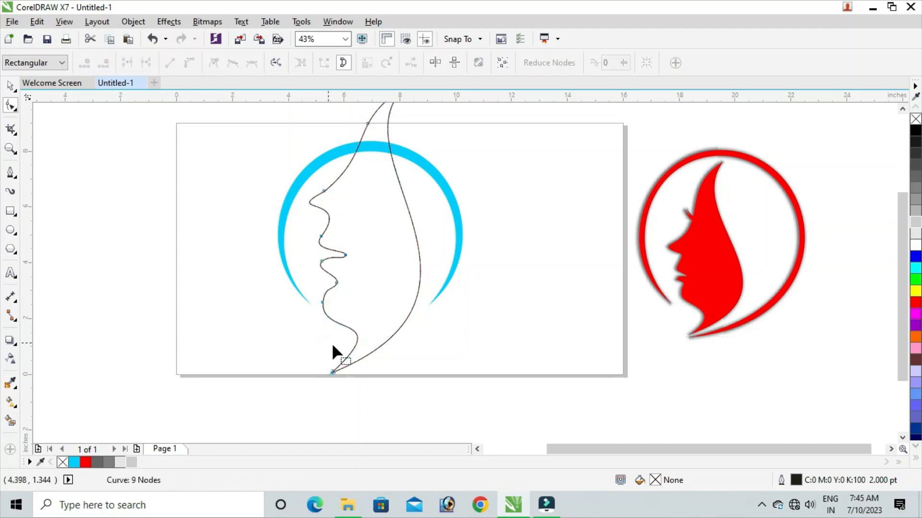
- Lengthen the bottom tip's neck handle and shorten the chin node's lower handle to reshape the jaw and neck
{"action": "left_click", "coordinate": [332, 372]}
{"action": "left_click_drag", "start_coordinate": [394, 316], "coordinate": [402, 314]}
{"action": "left_click_drag", "start_coordinate": [320, 335], "coordinate": [321, 323]}
{"action": "left_click", "coordinate": [272, 349]}
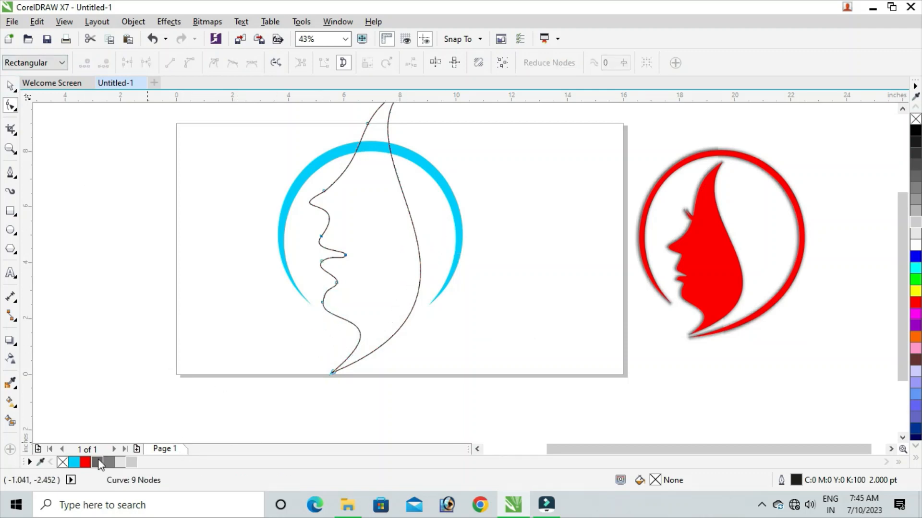
- Fill the closed face profile with red and move it down over the ring
{"action": "left_click", "coordinate": [86, 463]}
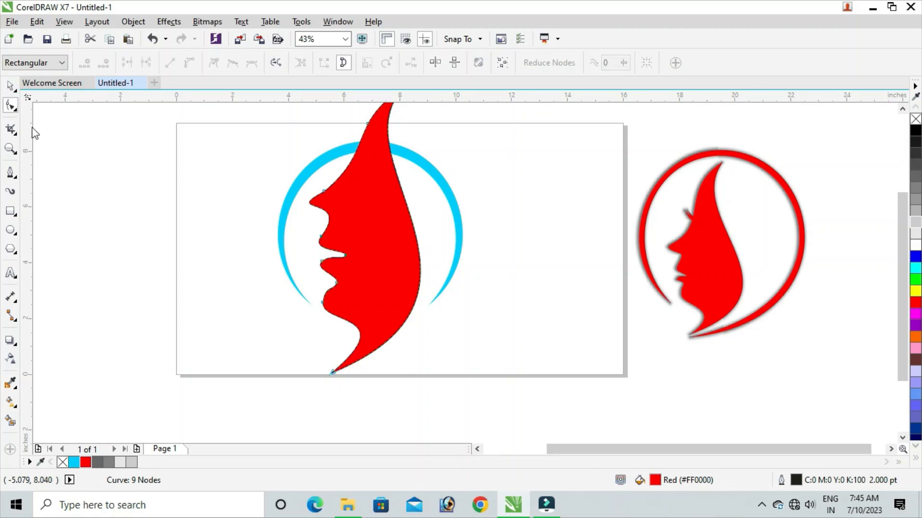
{"action": "left_click", "coordinate": [10, 86]}
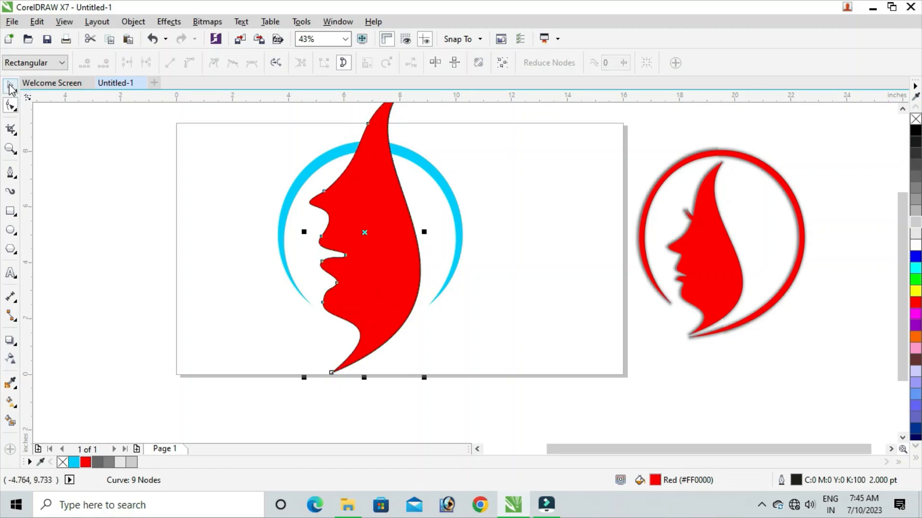
{"action": "left_click_drag", "start_coordinate": [389, 244], "coordinate": [374, 296]}
{"action": "left_click", "coordinate": [413, 325]}
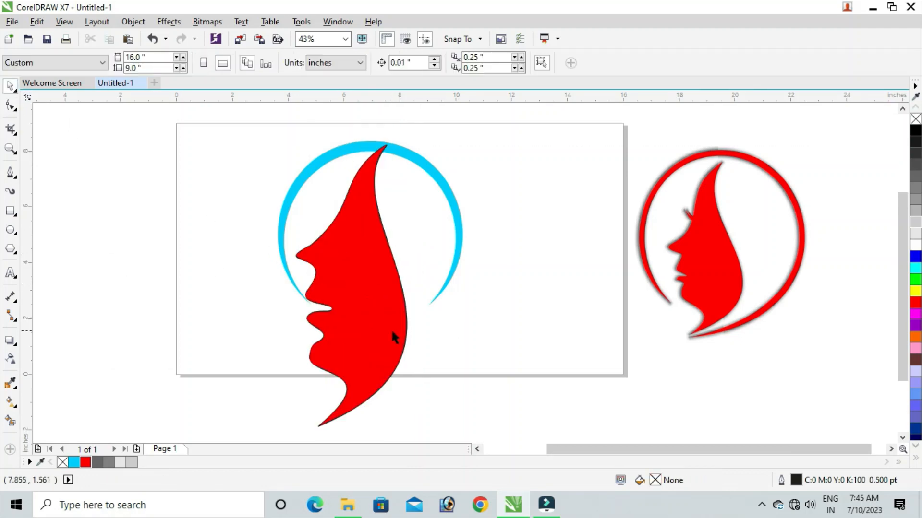
- Scale the red face profile down and place it in the empty page area to the right of the ring
{"action": "left_click", "coordinate": [384, 330]}
{"action": "left_click_drag", "start_coordinate": [291, 141], "coordinate": [305, 175]}
{"action": "left_click_drag", "start_coordinate": [360, 350], "coordinate": [305, 297]}
{"action": "left_click", "coordinate": [483, 348]}
{"action": "left_click_drag", "start_coordinate": [290, 298], "coordinate": [547, 281]}
{"action": "left_click", "coordinate": [384, 283]}
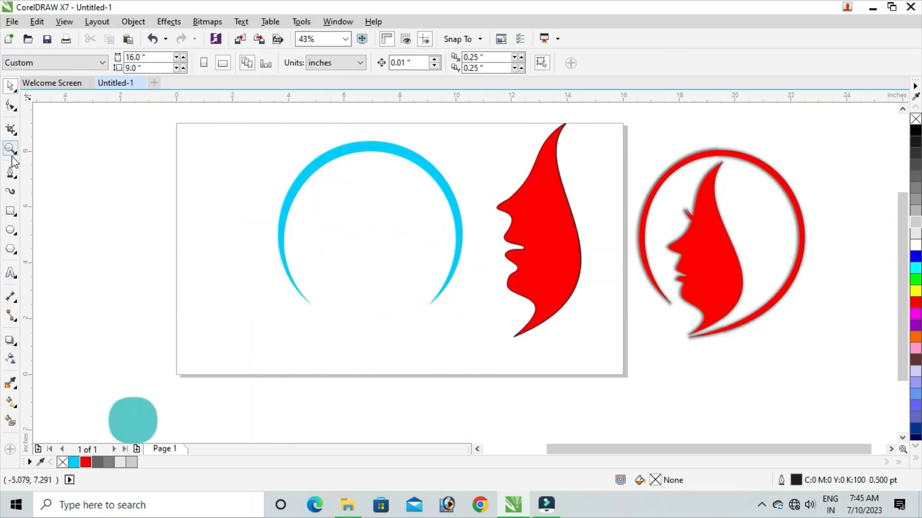
- Draw a small closed two-node eyelash shape with the Pen tool, to the left of the ring
{"action": "left_click", "coordinate": [11, 174]}
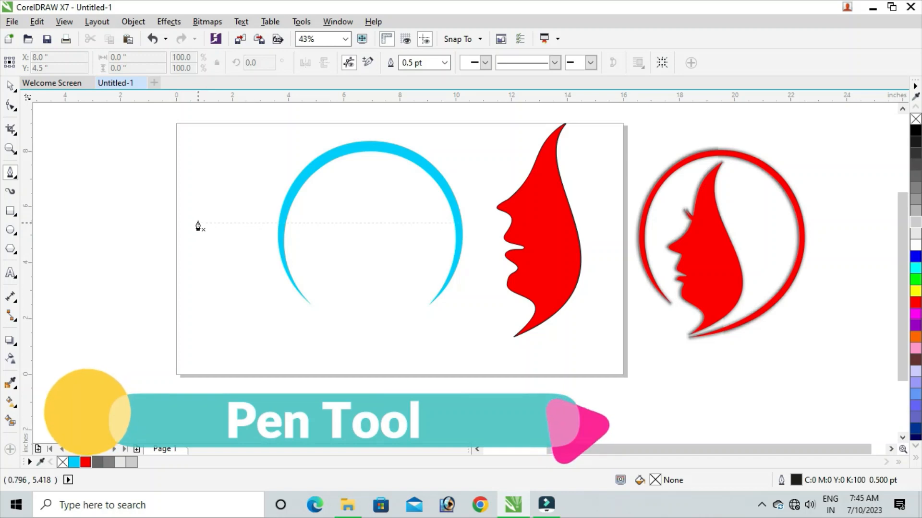
{"action": "left_click", "coordinate": [153, 197]}
{"action": "mouse_move", "coordinate": [181, 224]}
{"action": "left_mouse_down"}
{"action": "mouse_move", "coordinate": [198, 224]}
{"action": "mouse_move", "coordinate": [188, 223]}
{"action": "left_mouse_up"}
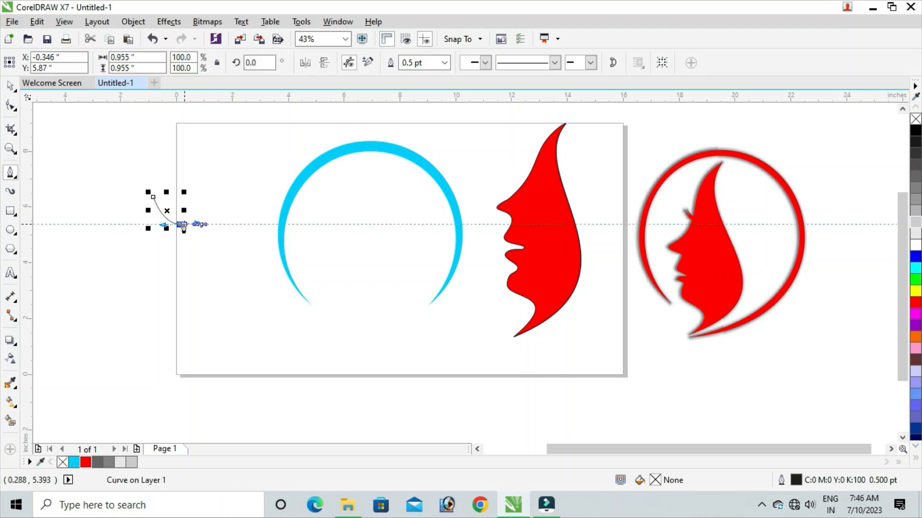
{"action": "left_click_drag", "start_coordinate": [152, 197], "coordinate": [164, 202]}
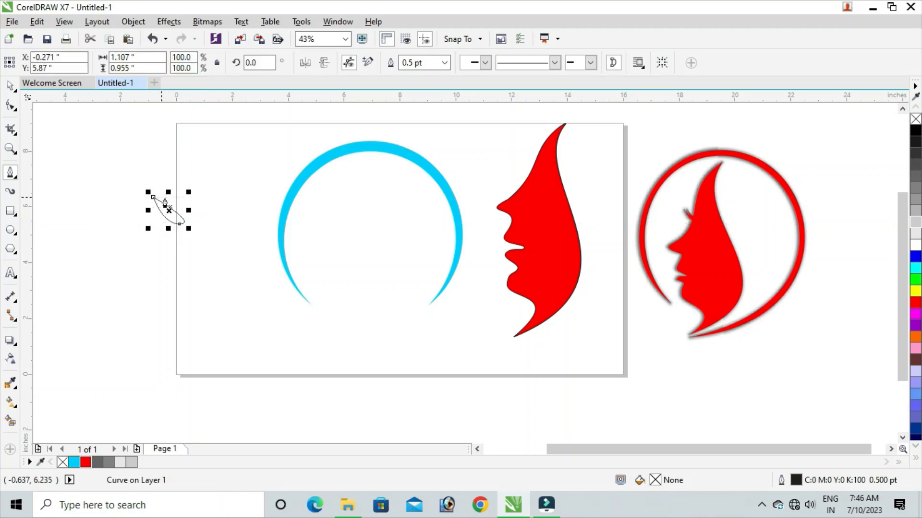
- Tilt the handles of the eyelash's lower node and move that node down and to the right to lengthen the shape
{"action": "left_click", "coordinate": [10, 105]}
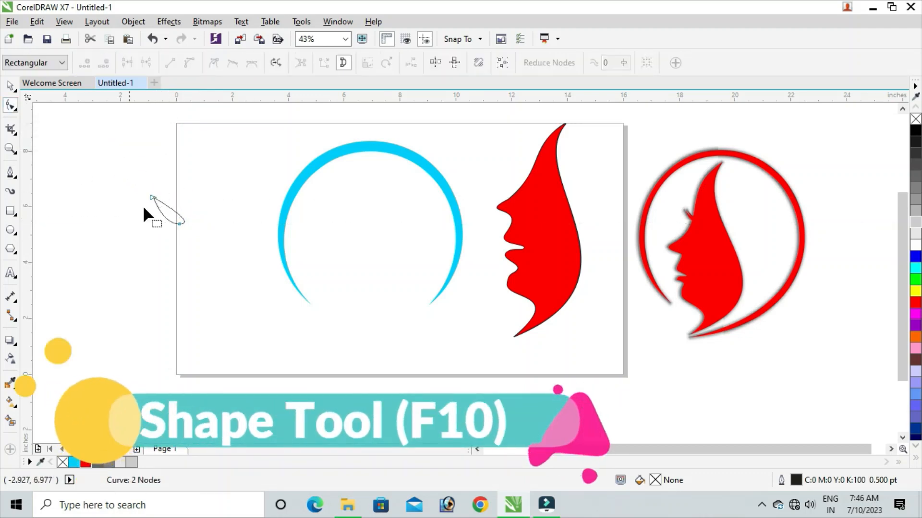
{"action": "left_click", "coordinate": [178, 223]}
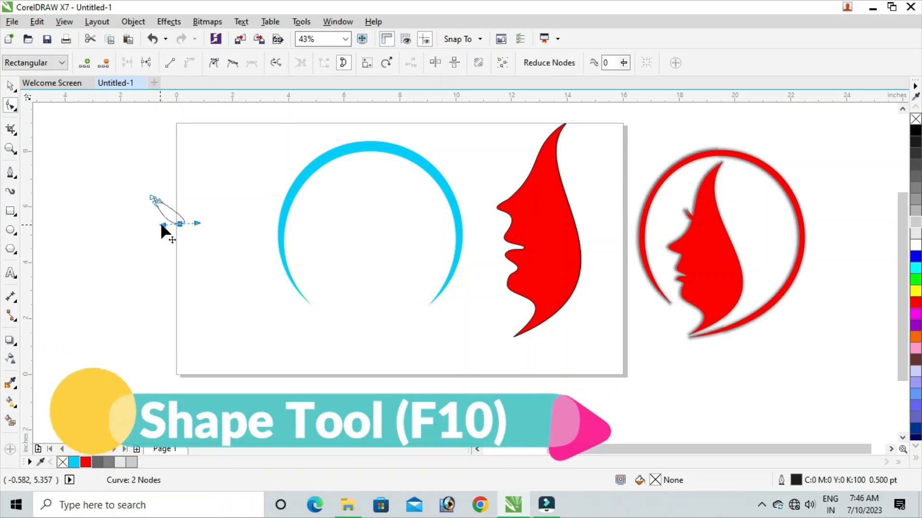
{"action": "left_click_drag", "start_coordinate": [162, 225], "coordinate": [162, 232]}
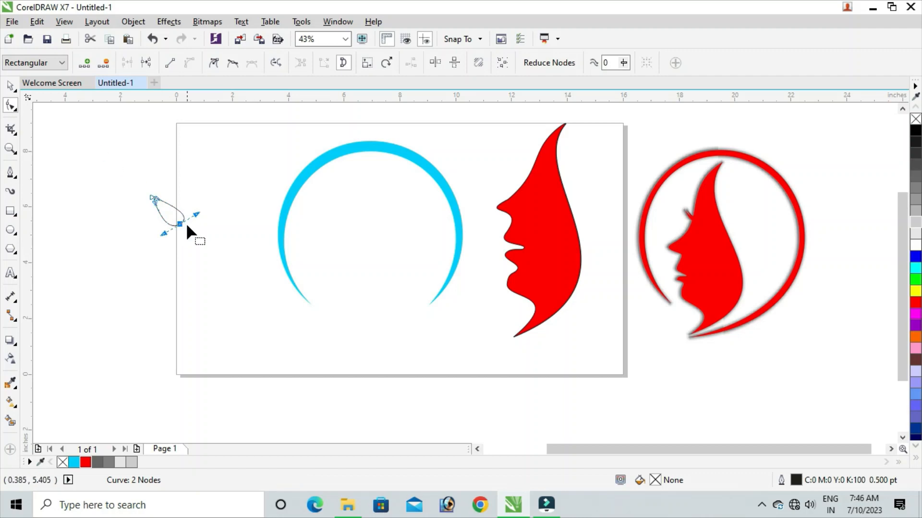
{"action": "left_click_drag", "start_coordinate": [180, 224], "coordinate": [196, 240]}
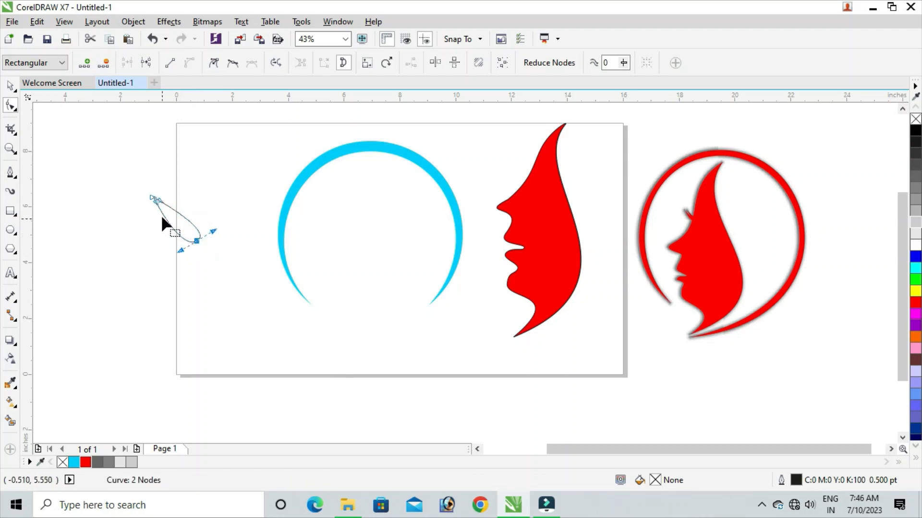
- Refine the eyelash into a slender curve about 1.62 by 1.58 inches inside the ring and fill it with red
{"action": "left_click_drag", "start_coordinate": [156, 201], "coordinate": [347, 235]}
{"action": "left_click", "coordinate": [9, 86]}
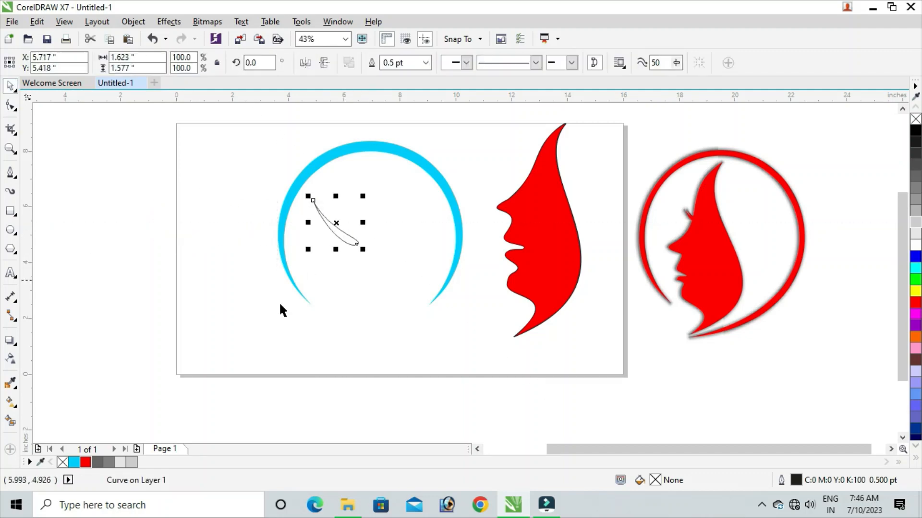
{"action": "left_click", "coordinate": [86, 462]}
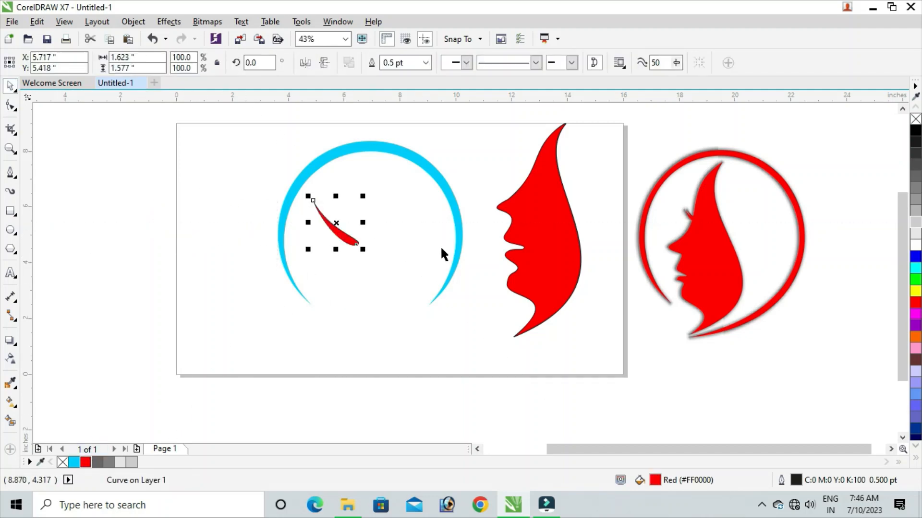
- Move the face over the ring's right side, enlarge it to about 3.79 by 9.63 inches, and remove the outlines of all three shapes
{"action": "left_click_drag", "start_coordinate": [533, 243], "coordinate": [406, 279]}
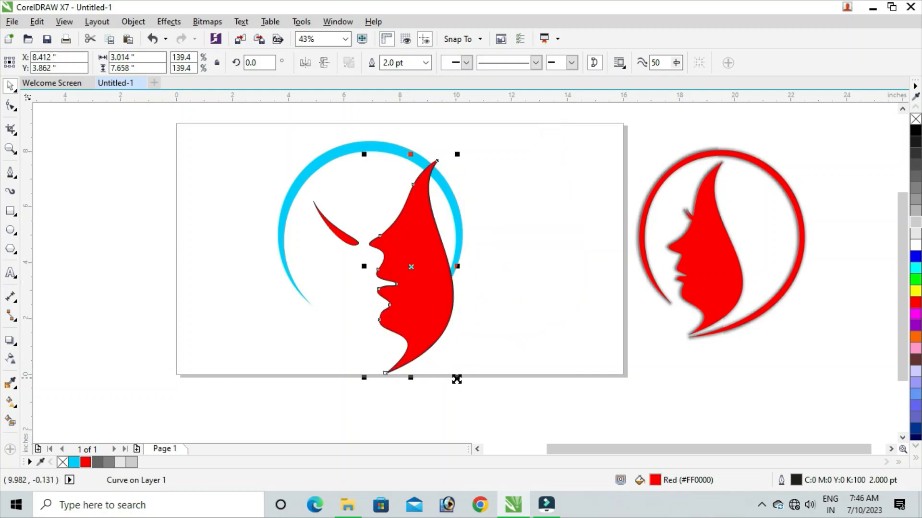
{"action": "left_click_drag", "start_coordinate": [456, 379], "coordinate": [471, 406]}
{"action": "left_click_drag", "start_coordinate": [437, 295], "coordinate": [435, 321]}
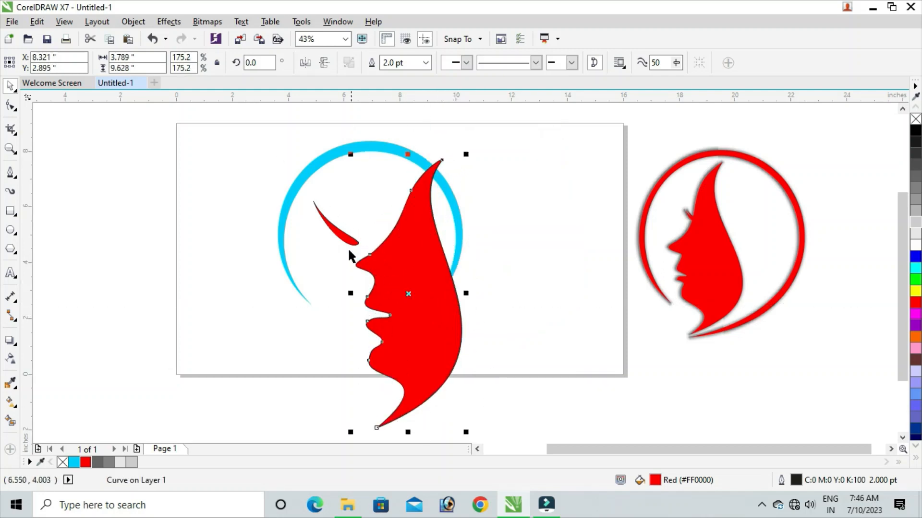
{"action": "left_click", "coordinate": [337, 242]}
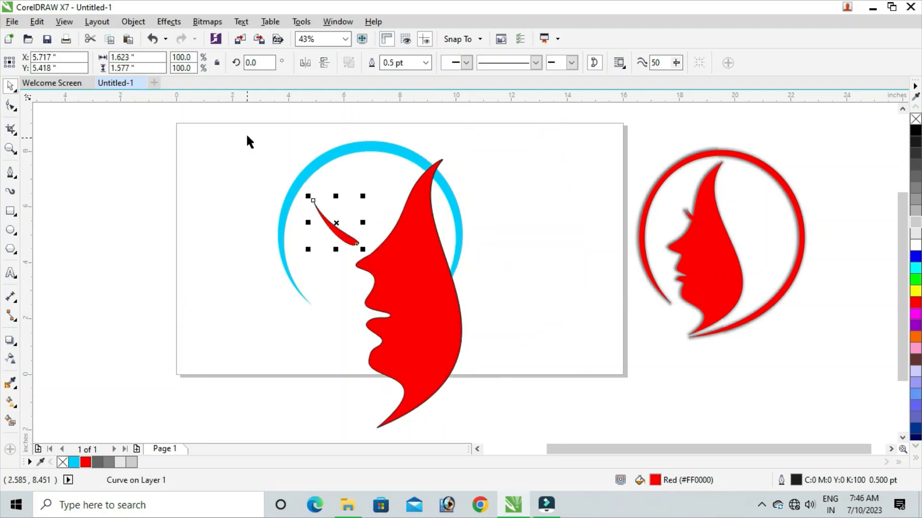
{"action": "left_click_drag", "start_coordinate": [258, 130], "coordinate": [494, 437]}
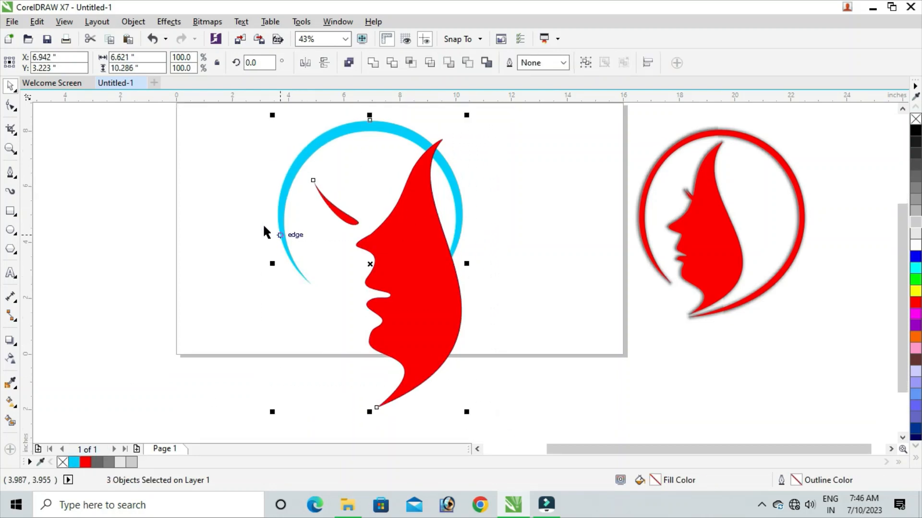
- Place the eyelash against the face's brow and add a second copy of it just below
{"action": "left_click", "coordinate": [322, 206]}
{"action": "left_click_drag", "start_coordinate": [339, 216], "coordinate": [390, 205]}
{"action": "left_click", "coordinate": [348, 191]}
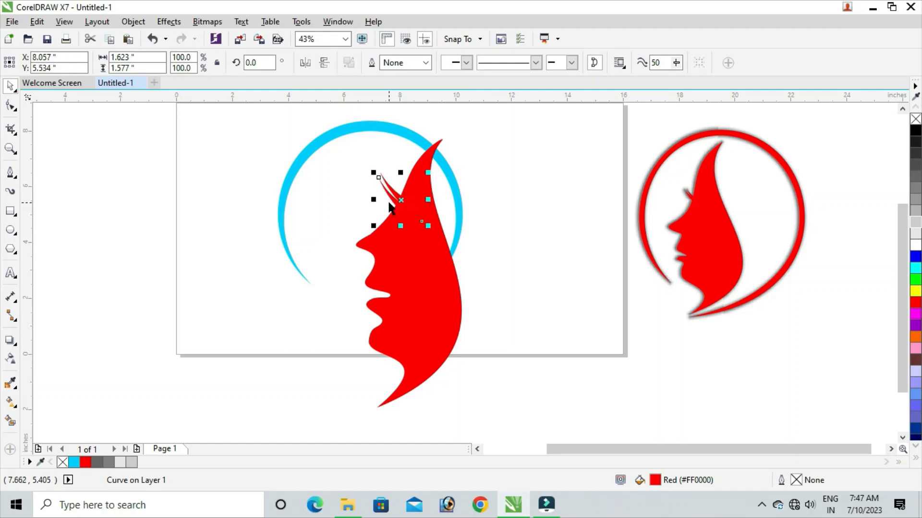
{"action": "left_click", "coordinate": [171, 191]}
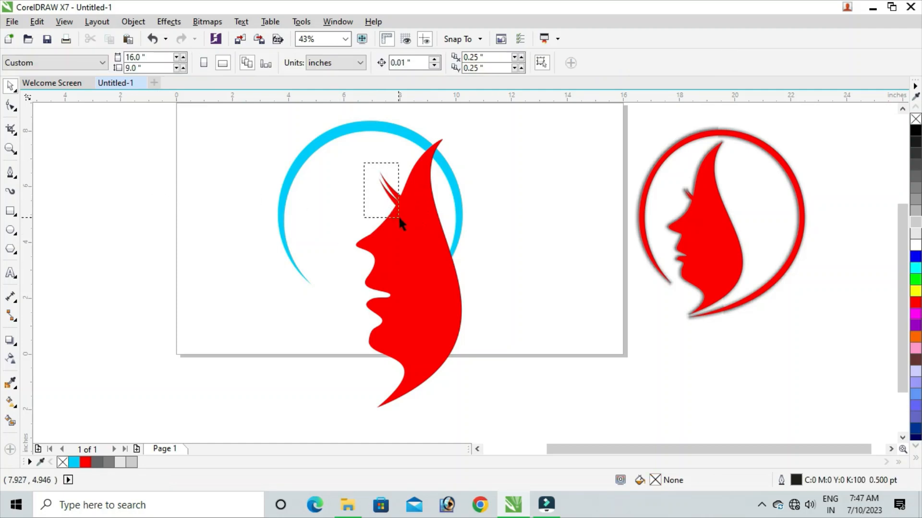
- Nudge the lower eyelash slightly to the right to align it with the upper one
{"action": "left_click_drag", "start_coordinate": [399, 218], "coordinate": [423, 235]}
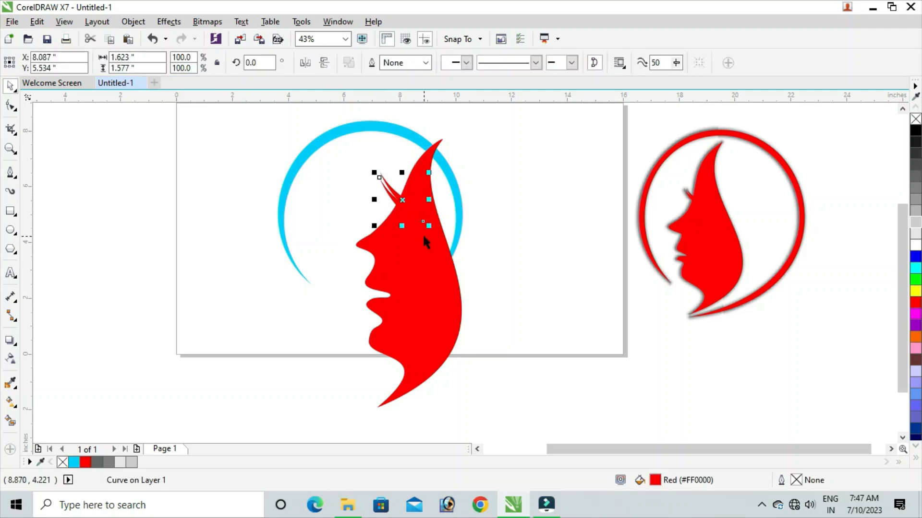
{"action": "key", "text": "Right"}
{"action": "key", "text": "Right"}
{"action": "key", "text": "Right"}
{"action": "key", "text": "Right"}
{"action": "key", "text": "Right"}
{"action": "key", "text": "Right"}
{"action": "key", "text": "Left"}
{"action": "key", "text": "Left"}
{"action": "key", "text": "Left"}
{"action": "key", "text": "Left"}
{"action": "key", "text": "Left"}
{"action": "left_click", "coordinate": [319, 160]}
{"action": "left_click_drag", "start_coordinate": [303, 158], "coordinate": [432, 252]}
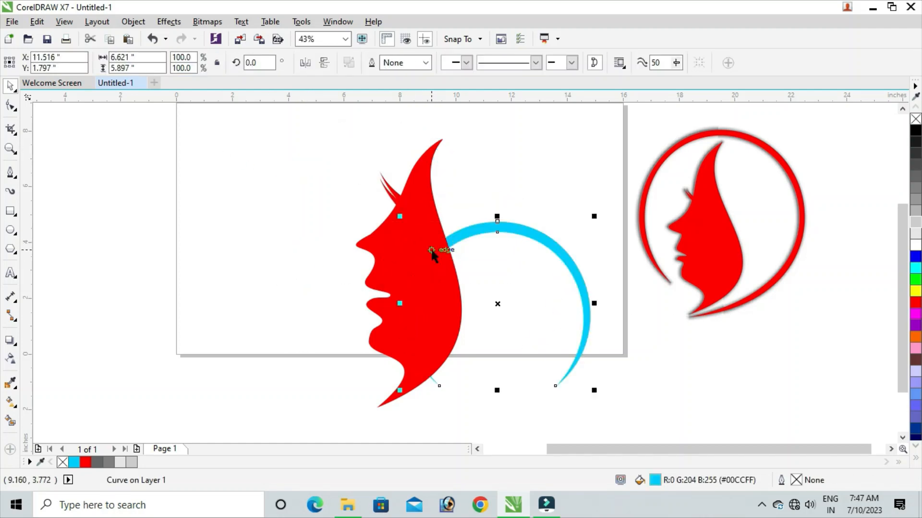
{"action": "key", "text": "ctrl+z"}
{"action": "left_click", "coordinate": [204, 172]}
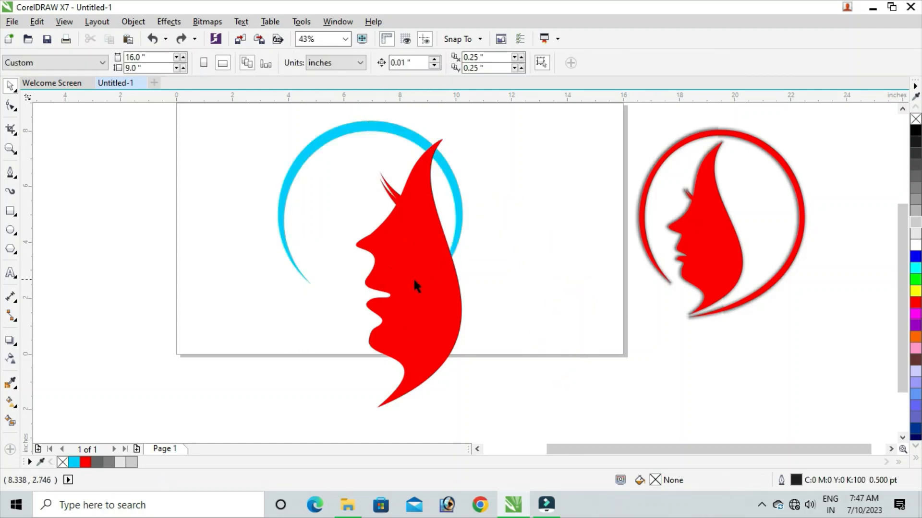
- Select both eyelashes together with the face profile and group them
{"action": "left_click_drag", "start_coordinate": [429, 232], "coordinate": [430, 233]}
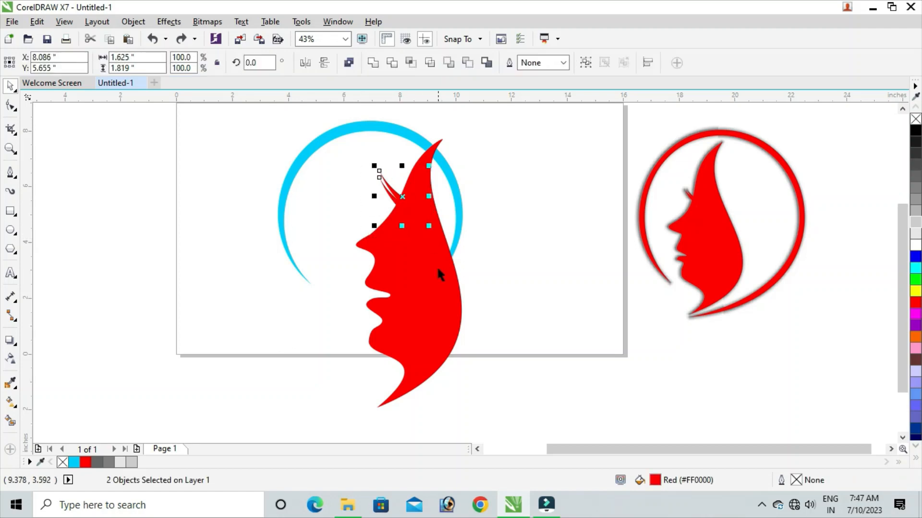
{"action": "left_click", "coordinate": [433, 318], "text": "shift"}
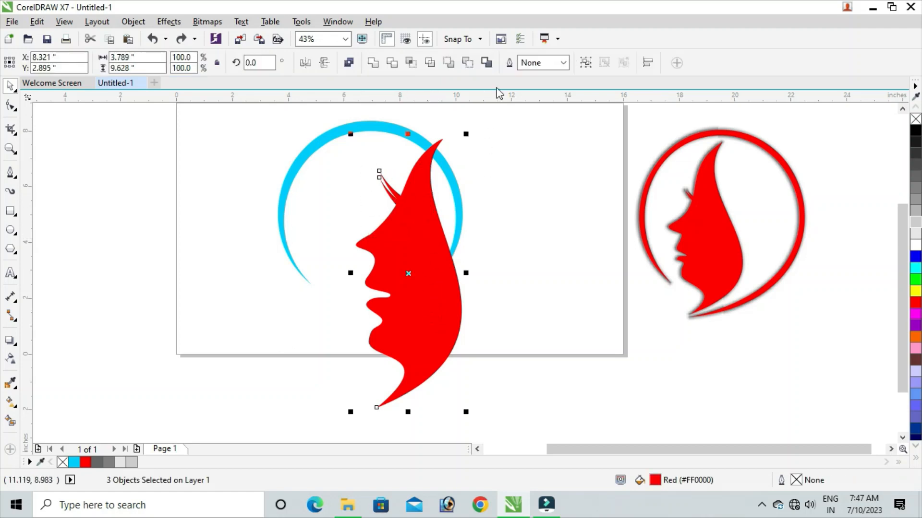
{"action": "left_click", "coordinate": [585, 62]}
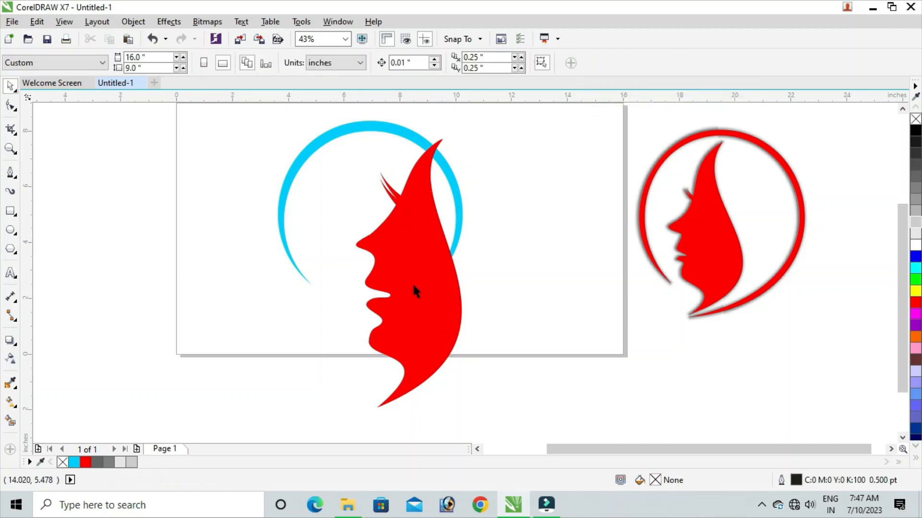
- Scale the grouped face to 61.2% and position it in the middle of the ring
{"action": "left_click_drag", "start_coordinate": [412, 283], "coordinate": [537, 266]}
{"action": "key", "text": "ctrl+z"}
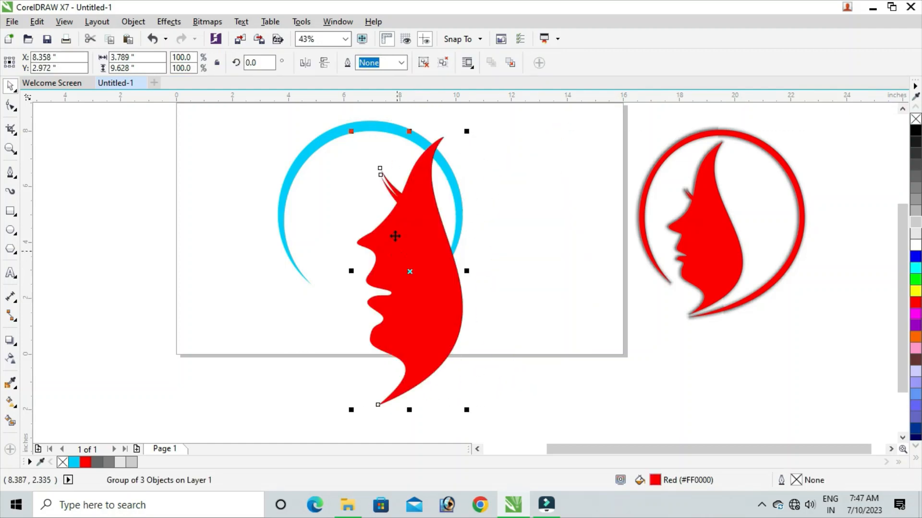
{"action": "left_click_drag", "start_coordinate": [354, 137], "coordinate": [367, 188]}
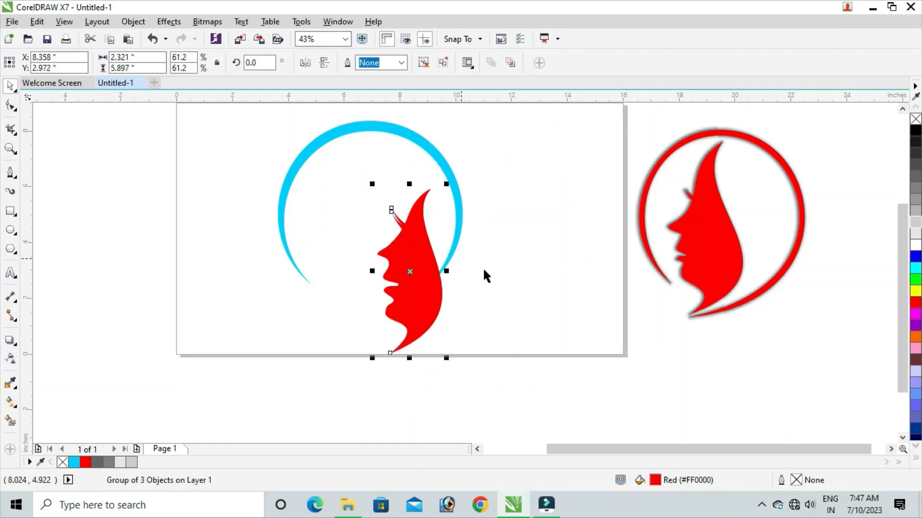
{"action": "left_click", "coordinate": [483, 267]}
{"action": "left_click_drag", "start_coordinate": [415, 311], "coordinate": [373, 258]}
{"action": "left_click", "coordinate": [477, 267]}
- Enlarge the ring and face group together and move them up over the page
{"action": "left_click_drag", "start_coordinate": [262, 115], "coordinate": [516, 314]}
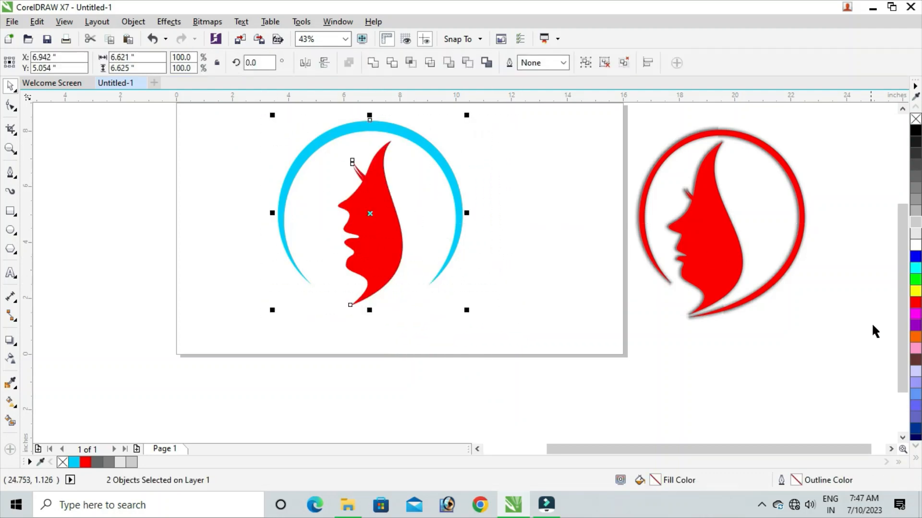
{"action": "scroll", "coordinate": [902, 297], "scroll_direction": "up", "scroll_amount": 2}
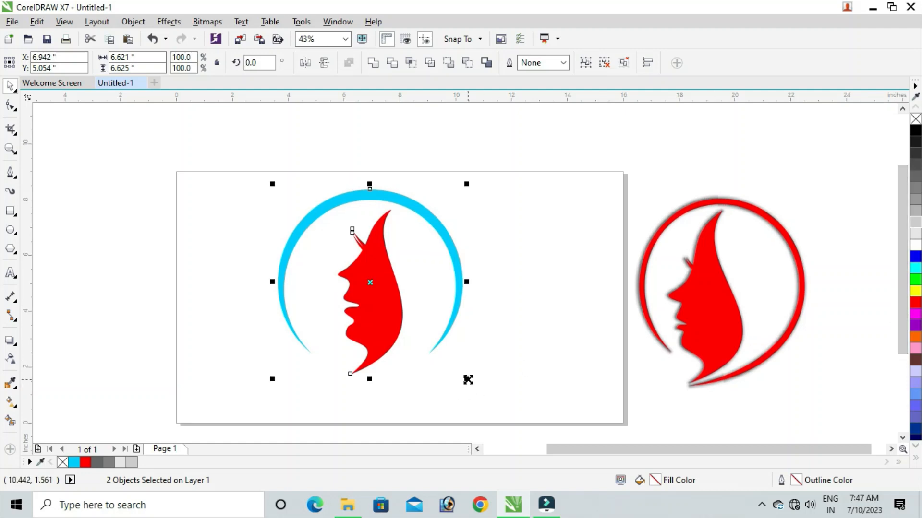
{"action": "left_click_drag", "start_coordinate": [468, 380], "coordinate": [507, 419]}
{"action": "left_click_drag", "start_coordinate": [377, 290], "coordinate": [370, 247]}
{"action": "left_click", "coordinate": [518, 290]}
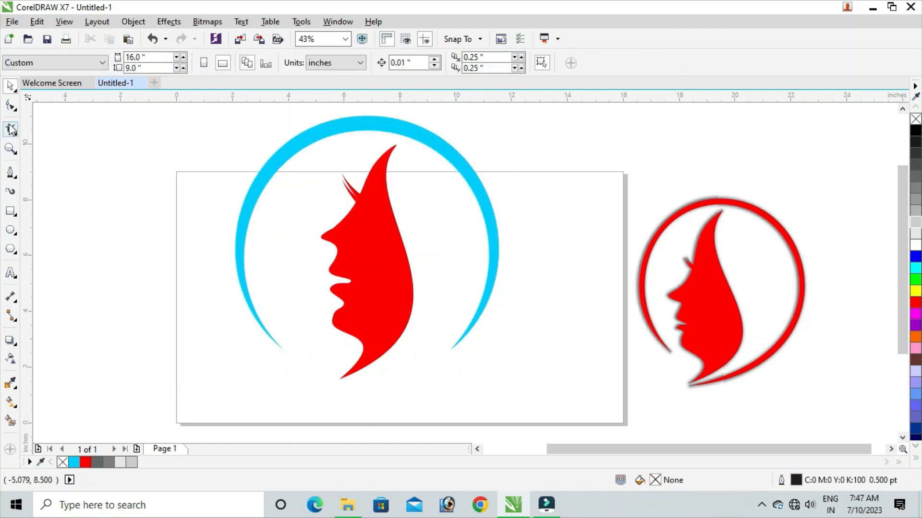
- Move the ring's right tip slightly down and place vertical guidelines at the ring's left and right outer edges
{"action": "left_click", "coordinate": [10, 105]}
{"action": "left_click", "coordinate": [463, 337]}
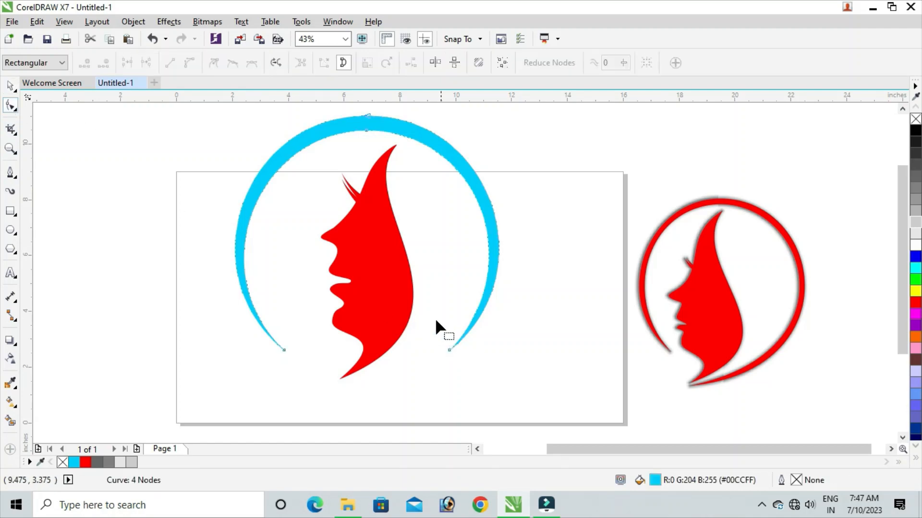
{"action": "left_click_drag", "start_coordinate": [484, 382], "coordinate": [485, 384]}
{"action": "mouse_move", "coordinate": [449, 351]}
{"action": "left_mouse_down"}
{"action": "mouse_move", "coordinate": [437, 356]}
{"action": "mouse_move", "coordinate": [449, 355]}
{"action": "left_mouse_up"}
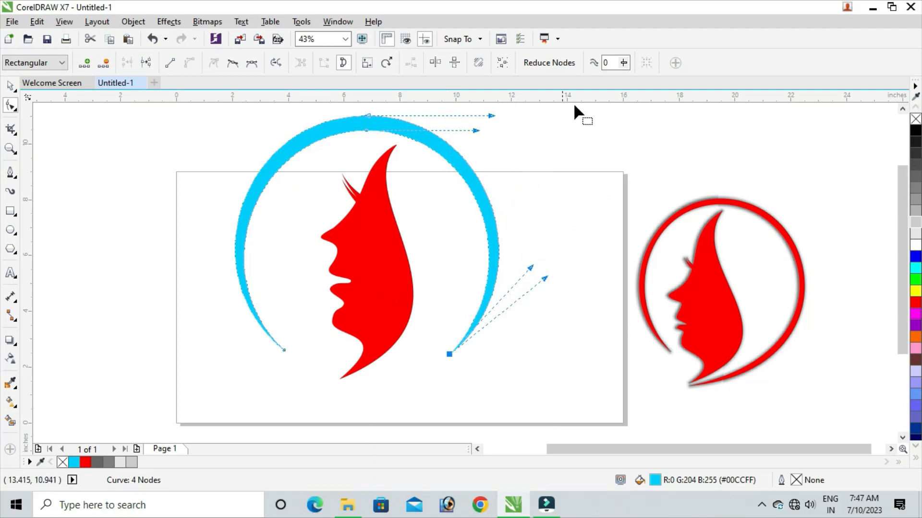
{"action": "left_click_drag", "start_coordinate": [234, 296], "coordinate": [498, 238]}
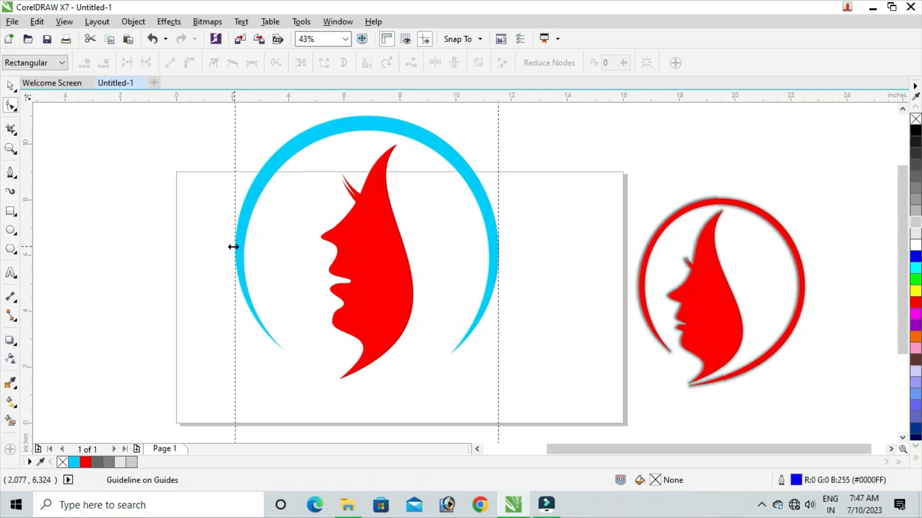
- Move the ring's left tip inward beside the chin and extend its handles outward to widen the left curve
{"action": "left_click", "coordinate": [259, 197]}
{"action": "left_click_drag", "start_coordinate": [274, 317], "coordinate": [332, 333]}
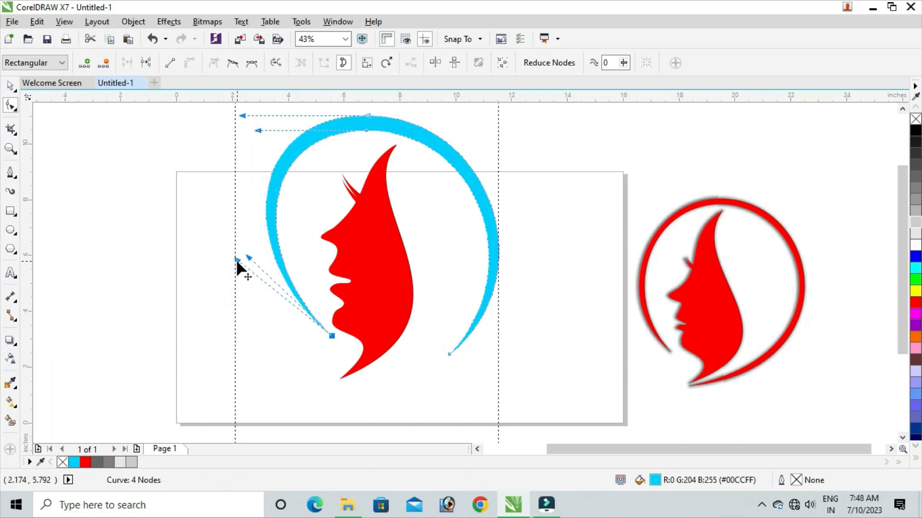
{"action": "left_click_drag", "start_coordinate": [236, 262], "coordinate": [199, 254]}
- Nudge the ring's left tip slightly downward
{"action": "left_click_drag", "start_coordinate": [341, 341], "coordinate": [342, 342]}
{"action": "key", "text": "Down"}
{"action": "key", "text": "Down"}
{"action": "key", "text": "Down"}
{"action": "key", "text": "Down"}
{"action": "key", "text": "Down"}
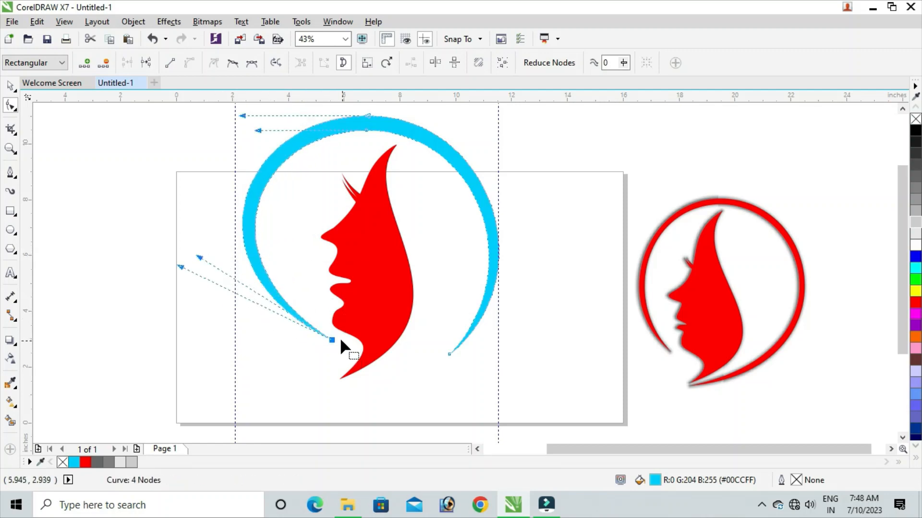
- Nudge the ring's left tip slightly down and inward toward the chin
{"action": "key", "text": "Left"}
{"action": "key", "text": "Left"}
{"action": "key", "text": "Down"}
{"action": "key", "text": "Down"}
{"action": "key", "text": "Right"}
{"action": "key", "text": "Right"}
{"action": "key", "text": "Right"}
{"action": "key", "text": "Right"}
{"action": "key", "text": "Right"}
{"action": "key", "text": "Right"}
{"action": "key", "text": "Right"}
{"action": "key", "text": "Right"}
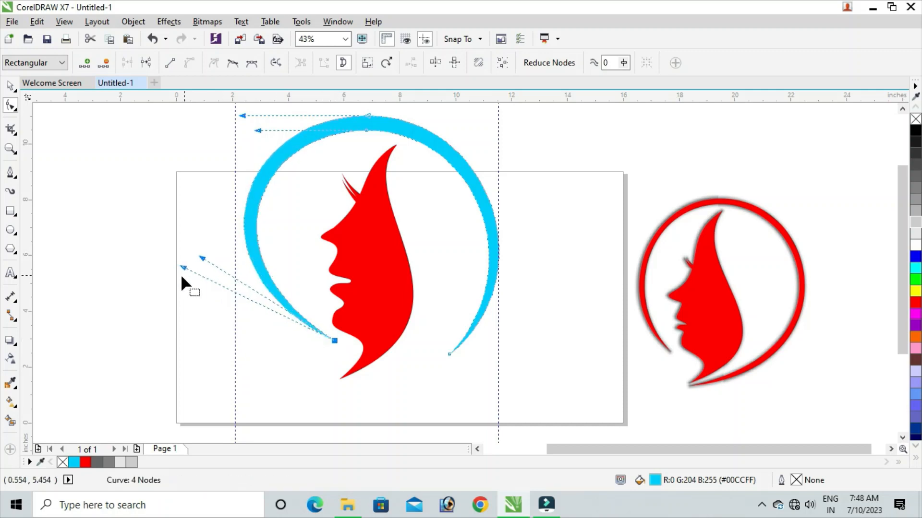
- Raise the ring's inner top node slightly and adjust the left tip's handle to even out the band's thickness
{"action": "mouse_move", "coordinate": [182, 267]}
{"action": "left_mouse_down"}
{"action": "mouse_move", "coordinate": [181, 284]}
{"action": "mouse_move", "coordinate": [192, 263]}
{"action": "left_mouse_up"}
{"action": "left_click", "coordinate": [366, 127]}
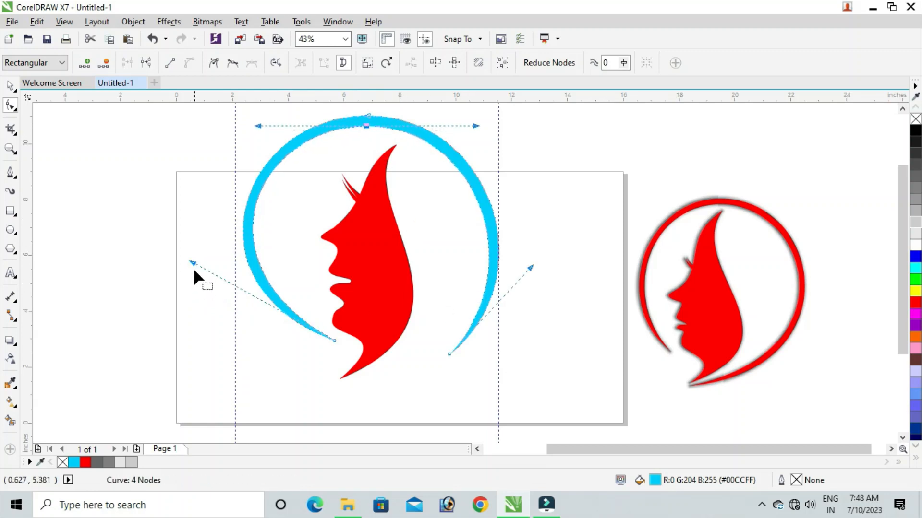
{"action": "left_click_drag", "start_coordinate": [193, 263], "coordinate": [188, 262]}
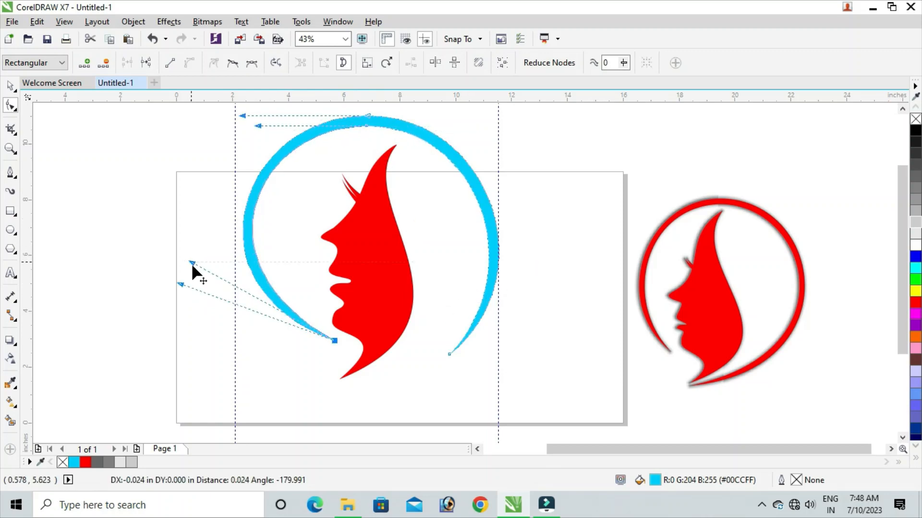
- Move the ring's right tip to just below the neck's point and extend both handles outward so the curve meets the right guideline
{"action": "left_click_drag", "start_coordinate": [443, 329], "coordinate": [339, 383]}
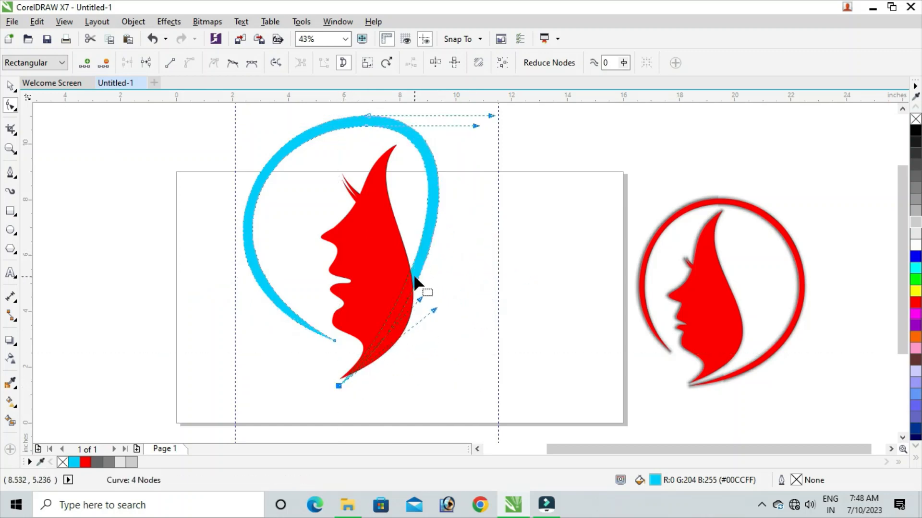
{"action": "left_click_drag", "start_coordinate": [432, 310], "coordinate": [560, 343]}
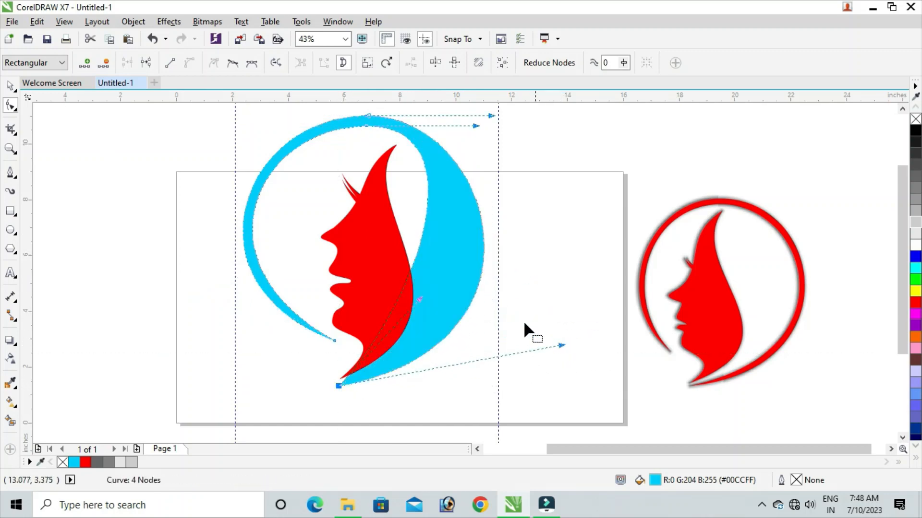
{"action": "left_click_drag", "start_coordinate": [421, 297], "coordinate": [510, 299]}
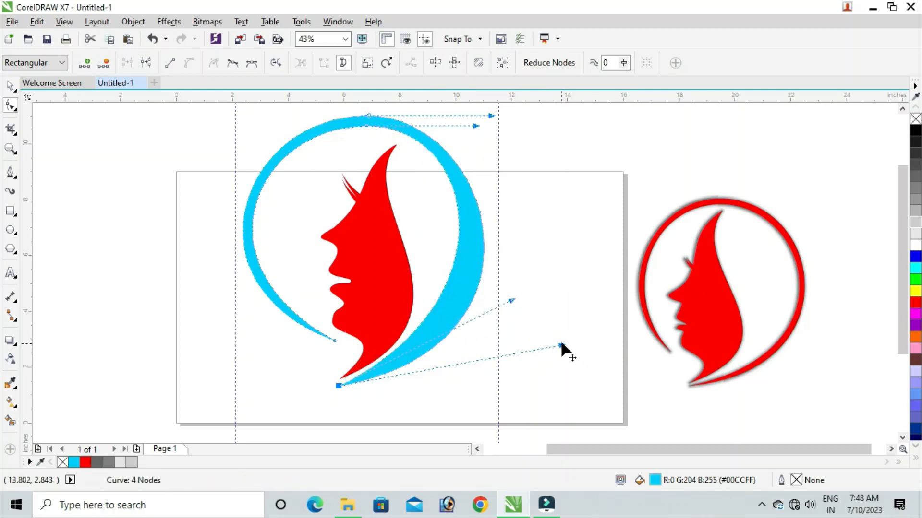
{"action": "left_click_drag", "start_coordinate": [561, 344], "coordinate": [596, 314]}
{"action": "left_click_drag", "start_coordinate": [511, 300], "coordinate": [585, 279]}
{"action": "left_click_drag", "start_coordinate": [596, 317], "coordinate": [597, 301]}
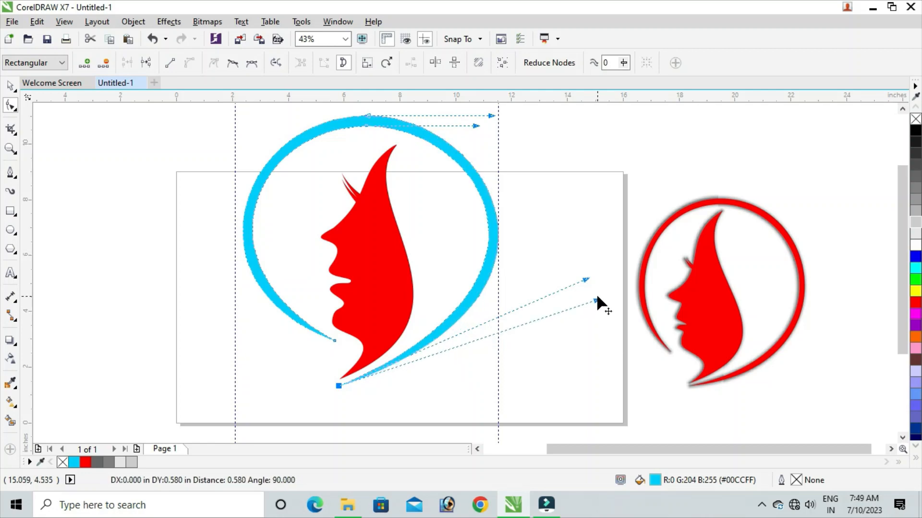
- Select the ring's two top nodes and nudge them upward to make the ring taller
{"action": "left_click", "coordinate": [12, 87]}
{"action": "left_click", "coordinate": [325, 201]}
{"action": "left_click", "coordinate": [408, 133]}
{"action": "left_click", "coordinate": [11, 105]}
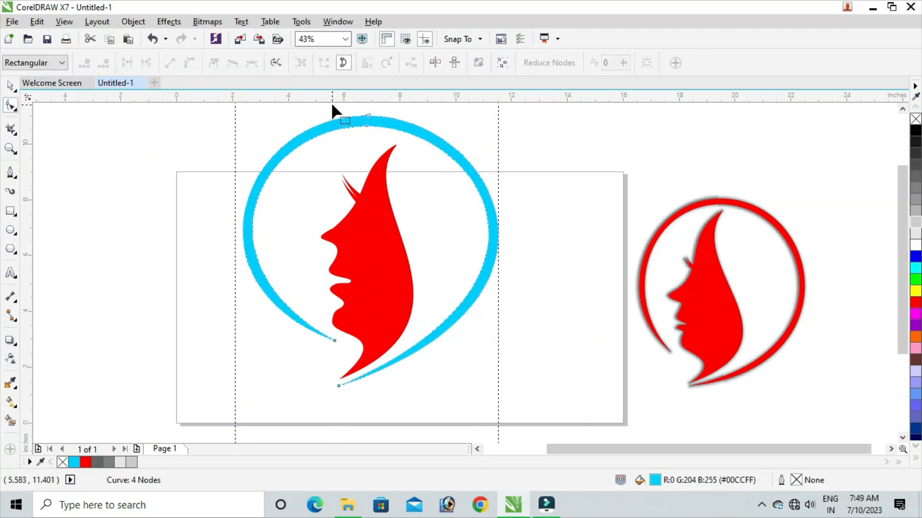
{"action": "left_click_drag", "start_coordinate": [331, 104], "coordinate": [494, 206]}
{"action": "key", "text": "Up"}
{"action": "key", "text": "Up"}
{"action": "key", "text": "Up"}
{"action": "key", "text": "Up"}
{"action": "key", "text": "Up"}
{"action": "key", "text": "Up"}
{"action": "key", "text": "Up"}
{"action": "key", "text": "Up"}
{"action": "key", "text": "Up"}
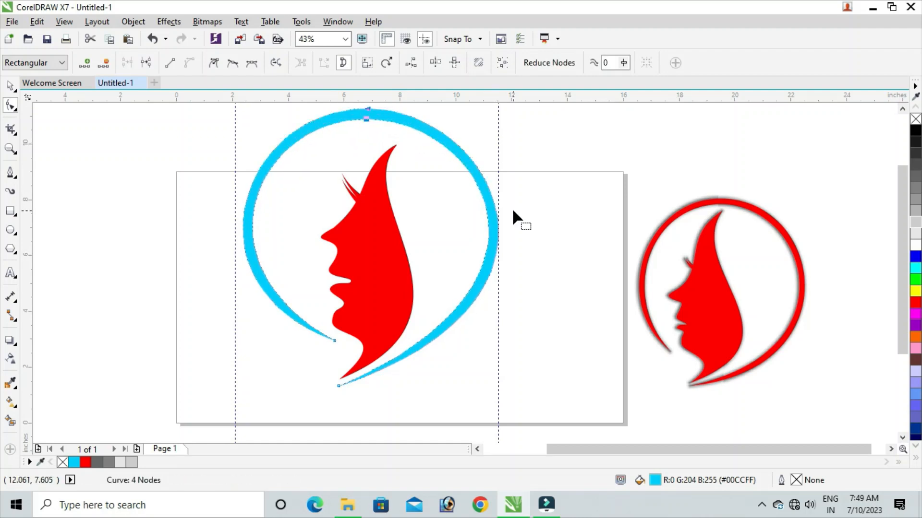
- Enlarge the face group to about 3.66 by 9.3 inches and nudge it up and right inside the ring
{"action": "left_click", "coordinate": [11, 87]}
{"action": "left_click", "coordinate": [348, 292]}
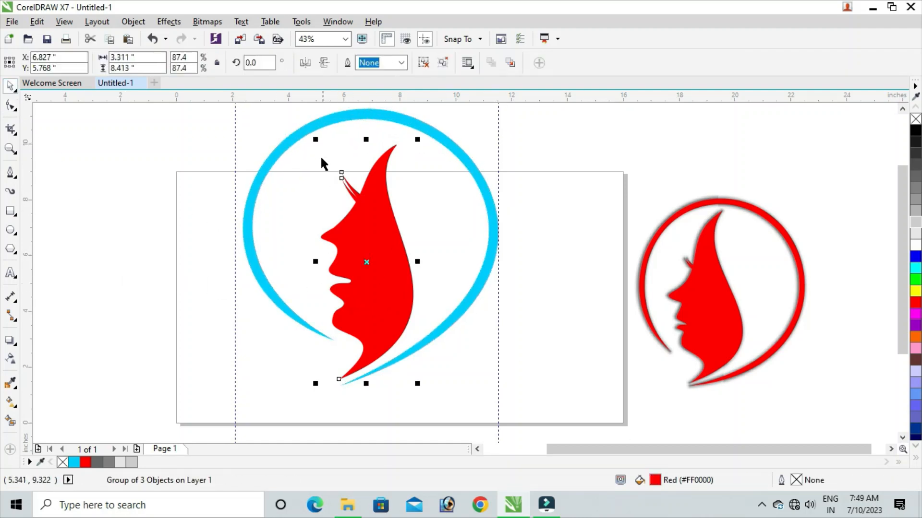
{"action": "left_click_drag", "start_coordinate": [315, 139], "coordinate": [314, 136]}
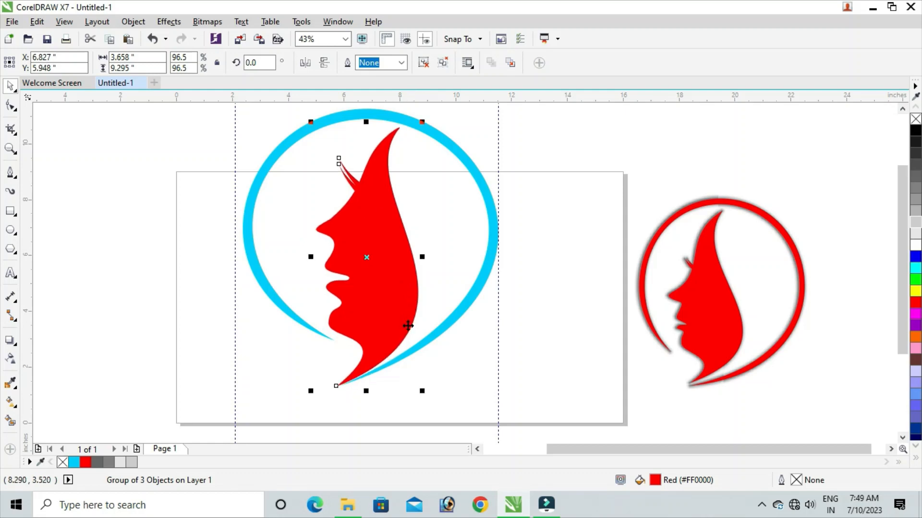
{"action": "key", "text": "Up"}
{"action": "key", "text": "Up"}
{"action": "key", "text": "Up"}
{"action": "key", "text": "Up"}
{"action": "key", "text": "Up"}
{"action": "key", "text": "Up"}
{"action": "key", "text": "Up"}
{"action": "key", "text": "Right"}
{"action": "key", "text": "Right"}
{"action": "key", "text": "Right"}
{"action": "key", "text": "Right"}
{"action": "key", "text": "Right"}
{"action": "key", "text": "Right"}
{"action": "key", "text": "Right"}
{"action": "key", "text": "Right"}
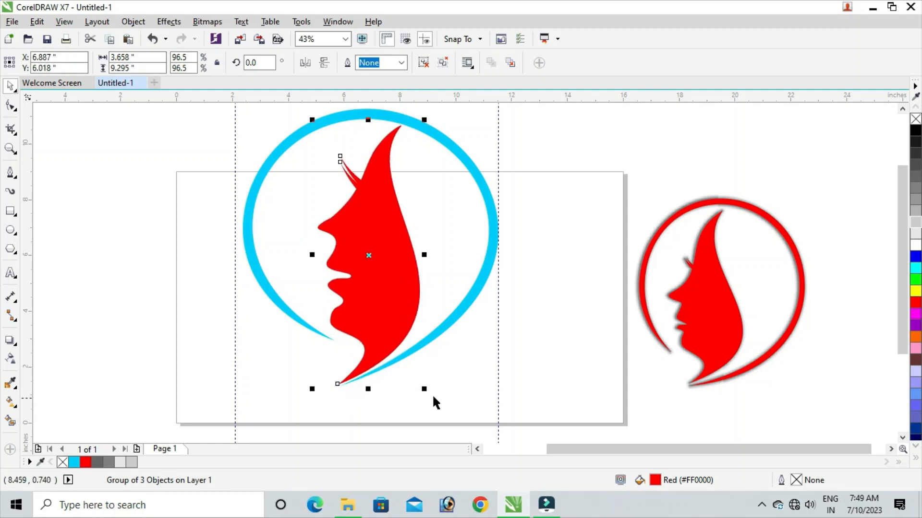
- Delete both vertical guidelines beside the ring
{"action": "left_click", "coordinate": [481, 364]}
{"action": "left_click", "coordinate": [498, 362]}
{"action": "key", "text": "Delete"}
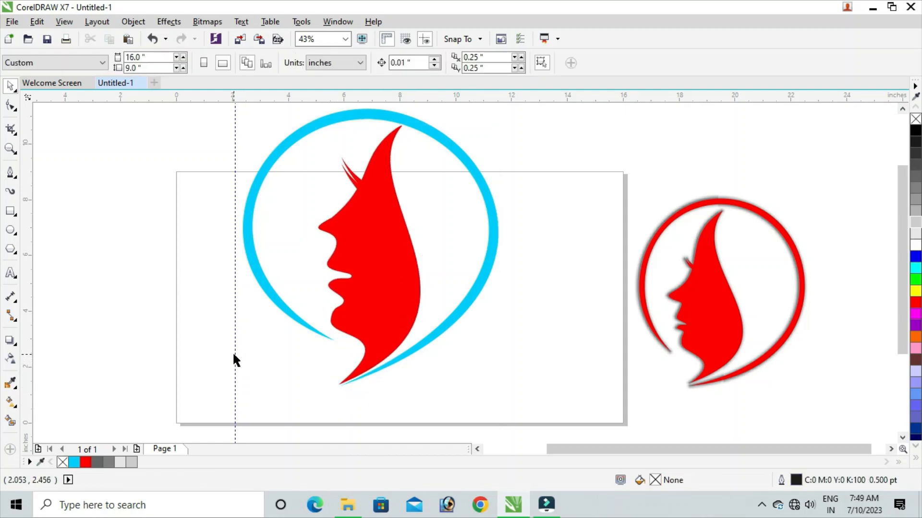
{"action": "left_click", "coordinate": [235, 356]}
{"action": "key", "text": "Delete"}
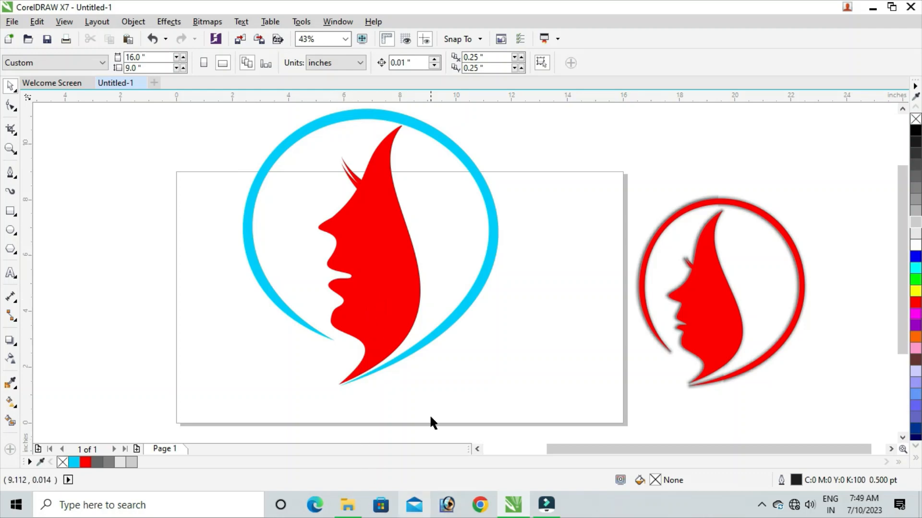
- Fill the ring with the same red as the face
{"action": "left_click", "coordinate": [342, 286]}
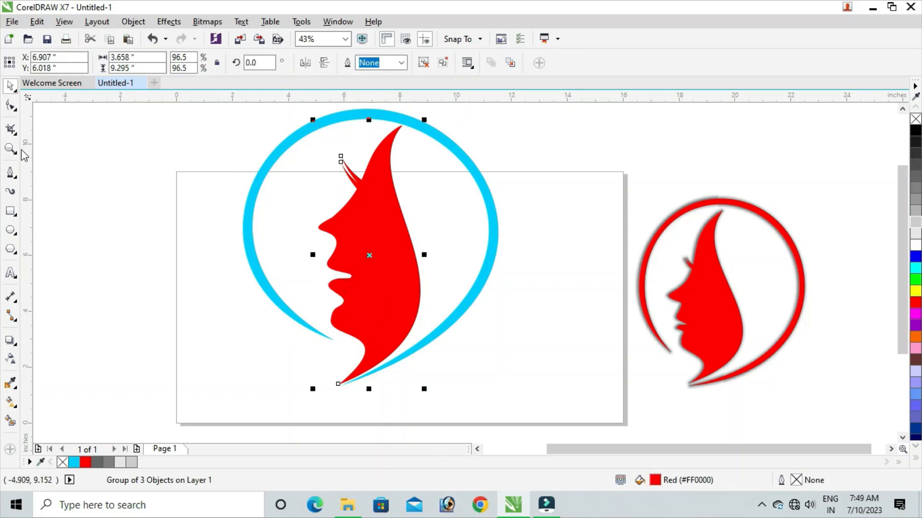
{"action": "left_click", "coordinate": [11, 106]}
{"action": "left_click", "coordinate": [10, 86]}
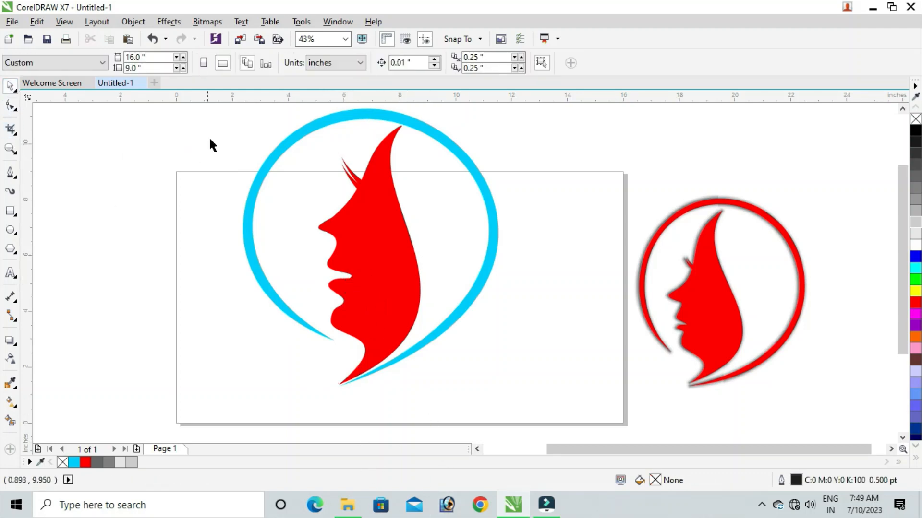
{"action": "left_click", "coordinate": [265, 175]}
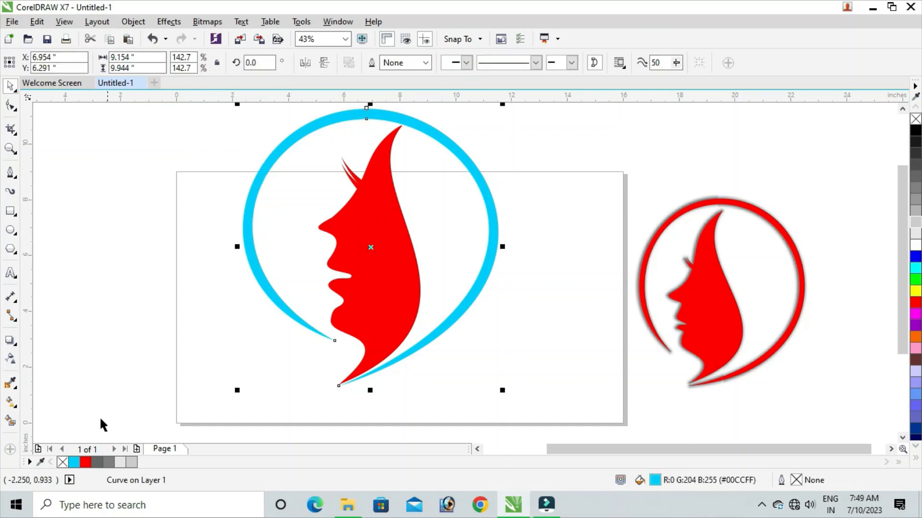
{"action": "left_click", "coordinate": [75, 463]}
{"action": "left_click", "coordinate": [87, 460]}
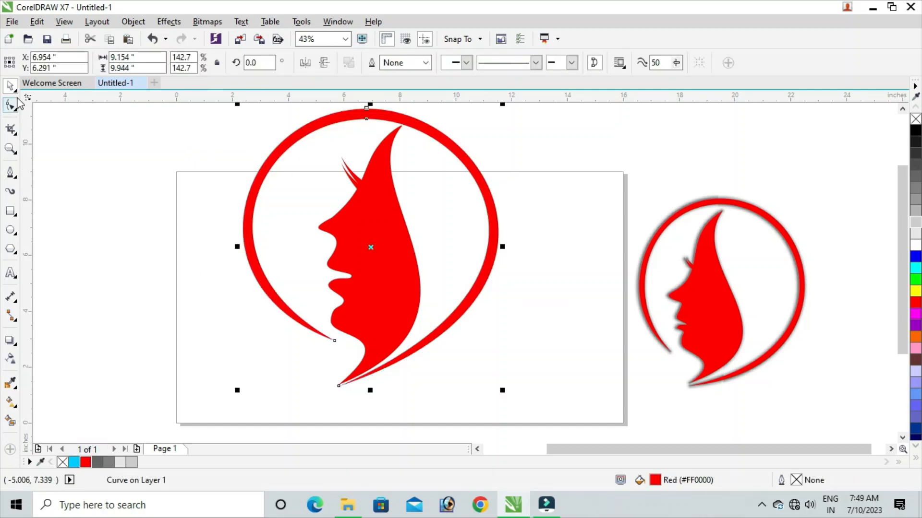
{"action": "left_click", "coordinate": [189, 209]}
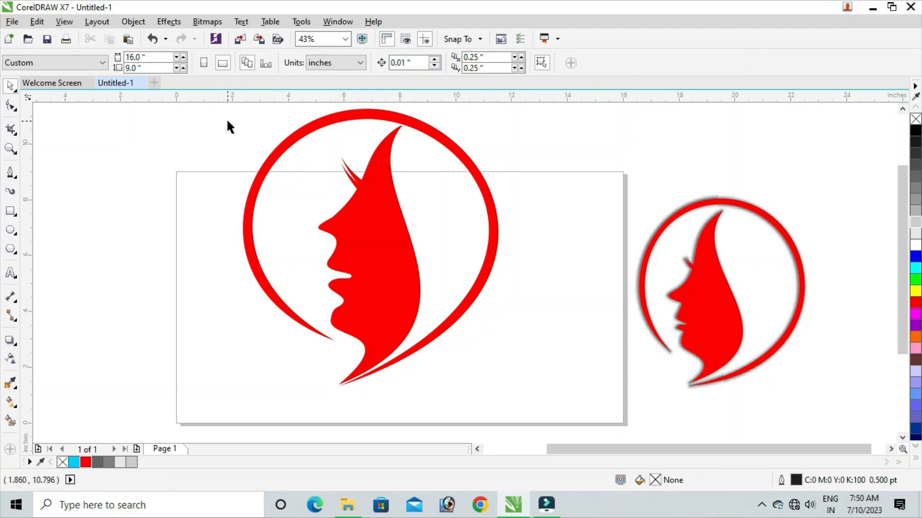
- Group the ring with the face, scale the logo down and move it inside the page
{"action": "left_click_drag", "start_coordinate": [226, 106], "coordinate": [527, 414]}
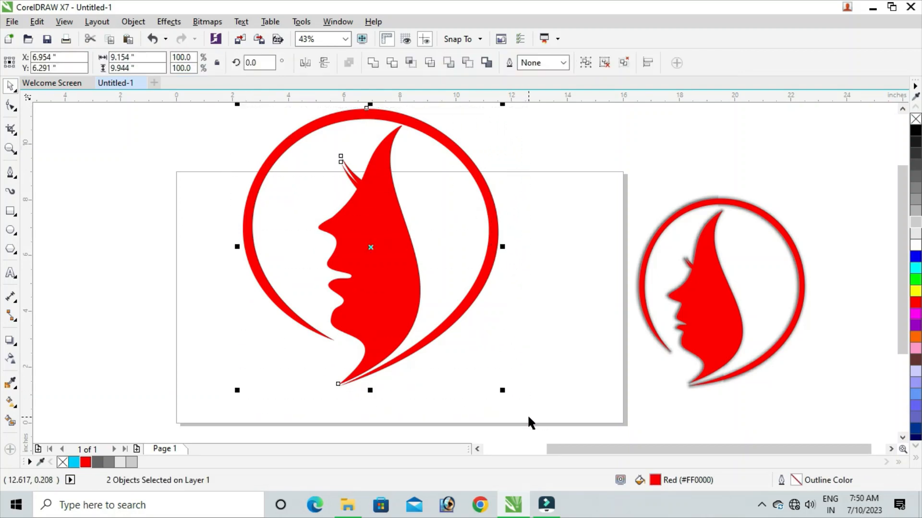
{"action": "left_click", "coordinate": [585, 63]}
{"action": "left_click_drag", "start_coordinate": [237, 108], "coordinate": [256, 144]}
{"action": "left_click_drag", "start_coordinate": [378, 248], "coordinate": [382, 300]}
{"action": "left_click", "coordinate": [119, 146]}
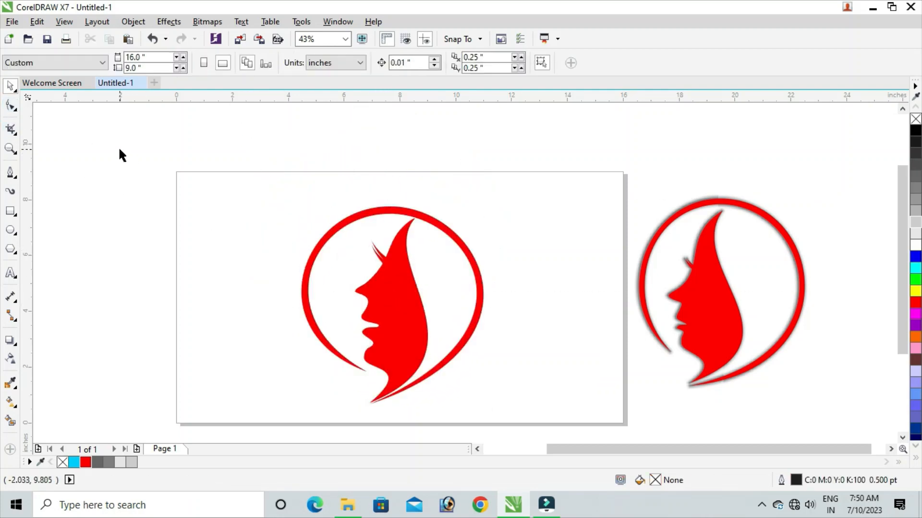
- Move the logo group horizontally closer to the reference logo
{"action": "scroll", "coordinate": [234, 240], "scroll_direction": "up", "scroll_amount": 2}
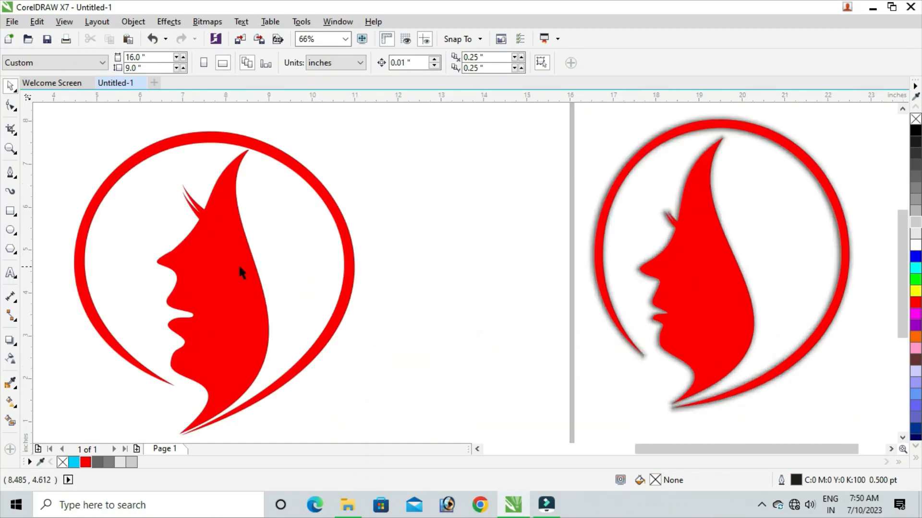
{"action": "left_click_drag", "start_coordinate": [240, 271], "coordinate": [368, 272]}
{"action": "left_click", "coordinate": [152, 167]}
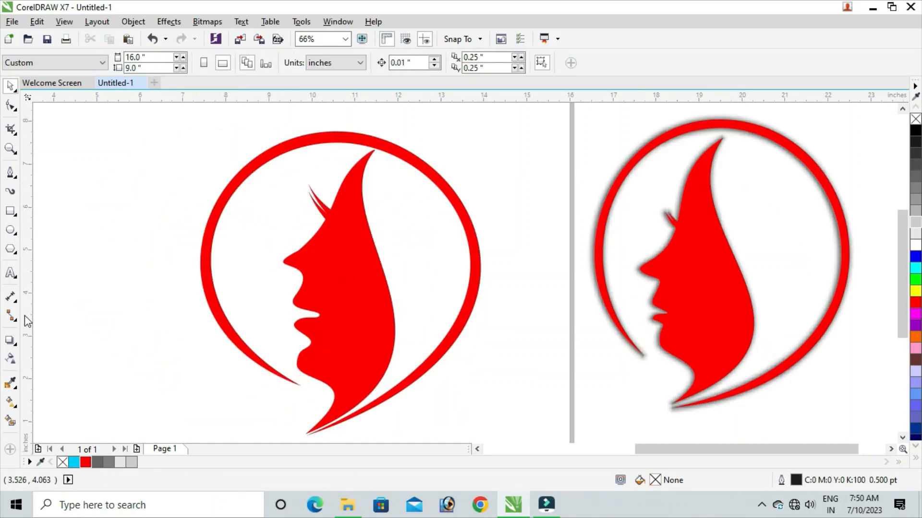
- Apply a drop shadow to the logo group with Outside feathering direction and Inverse Squared feathering edges
{"action": "left_click", "coordinate": [14, 339]}
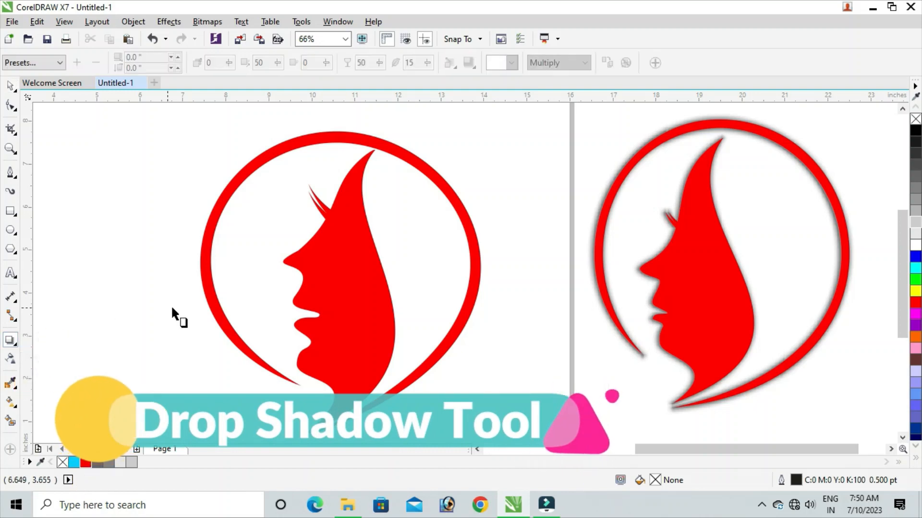
{"action": "left_click_drag", "start_coordinate": [210, 273], "coordinate": [479, 280]}
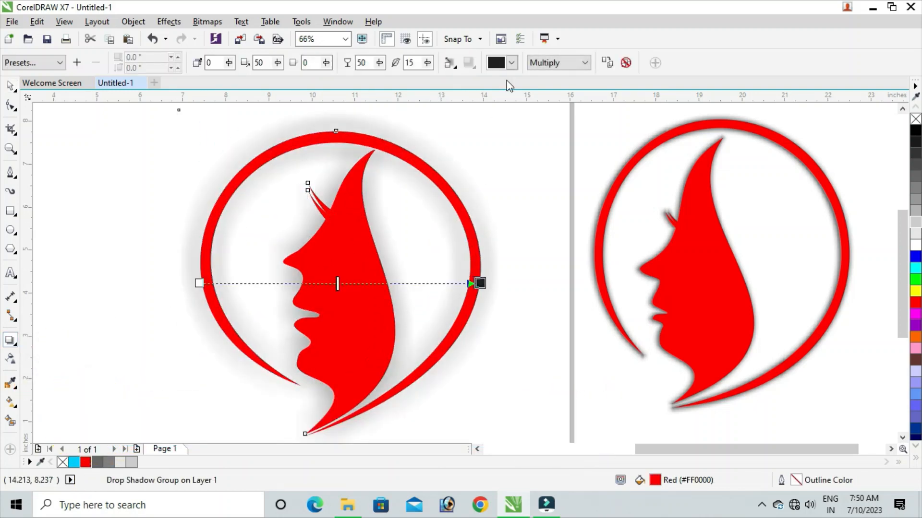
{"action": "left_click", "coordinate": [449, 62]}
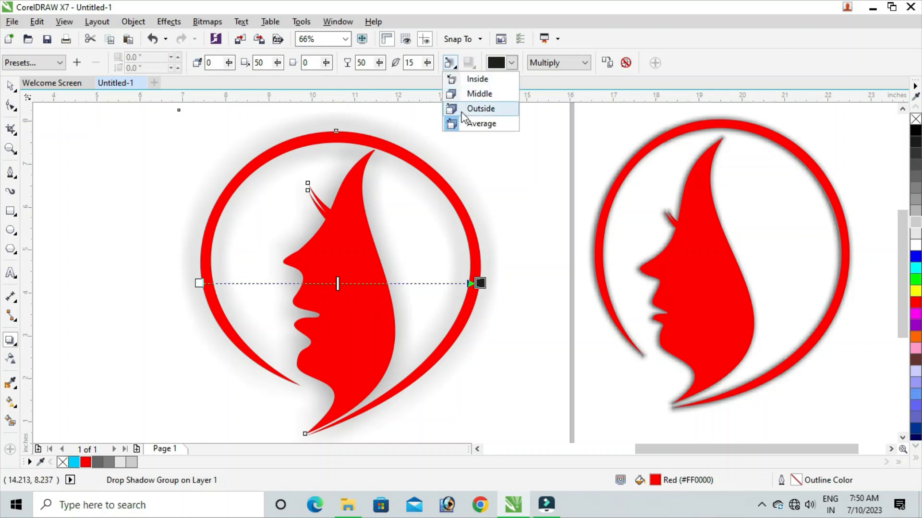
{"action": "left_click", "coordinate": [483, 103]}
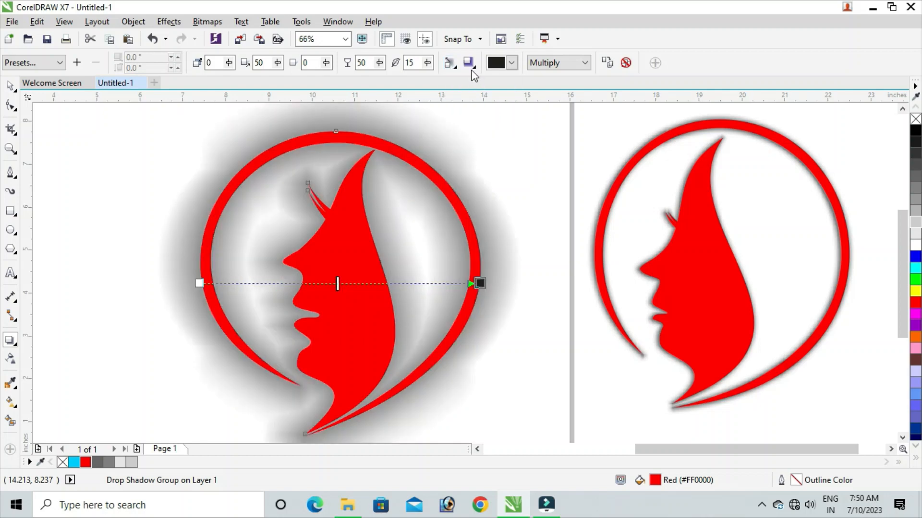
{"action": "left_click", "coordinate": [469, 62]}
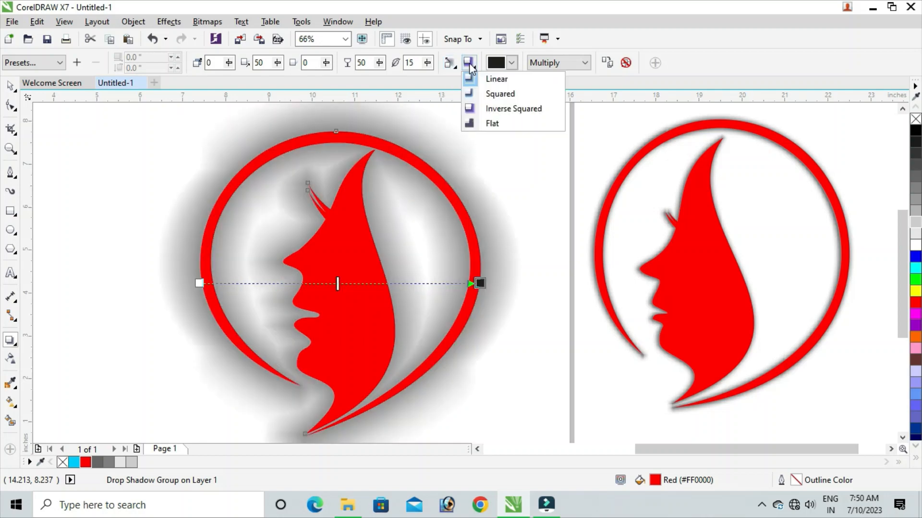
{"action": "left_click", "coordinate": [523, 110]}
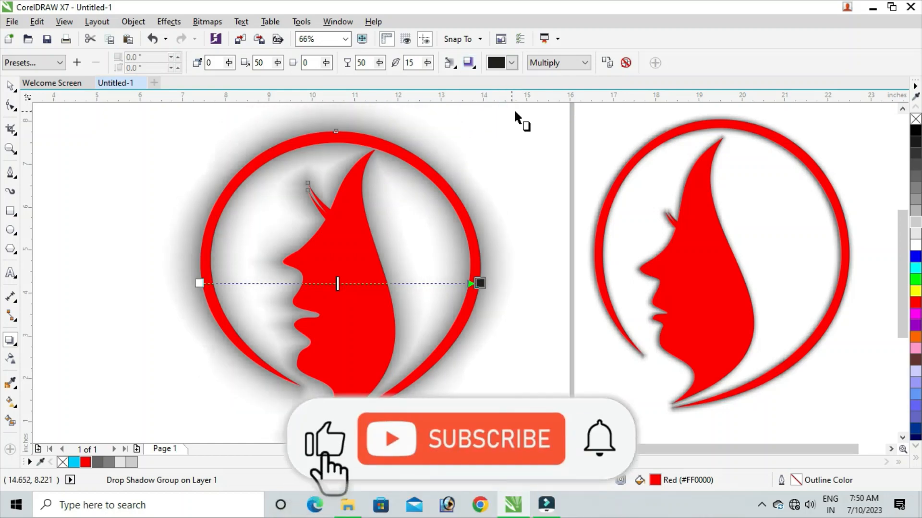
- Set the logo's drop shadow opacity to 60 and its feathering to 3
{"action": "left_click", "coordinate": [427, 63]}
{"action": "left_click_drag", "start_coordinate": [425, 80], "coordinate": [421, 82]}
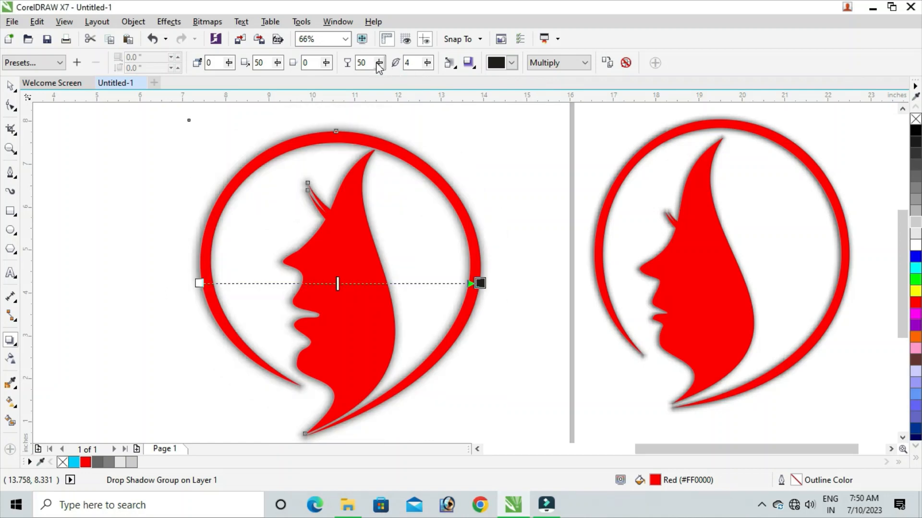
{"action": "left_click_drag", "start_coordinate": [370, 61], "coordinate": [357, 68]}
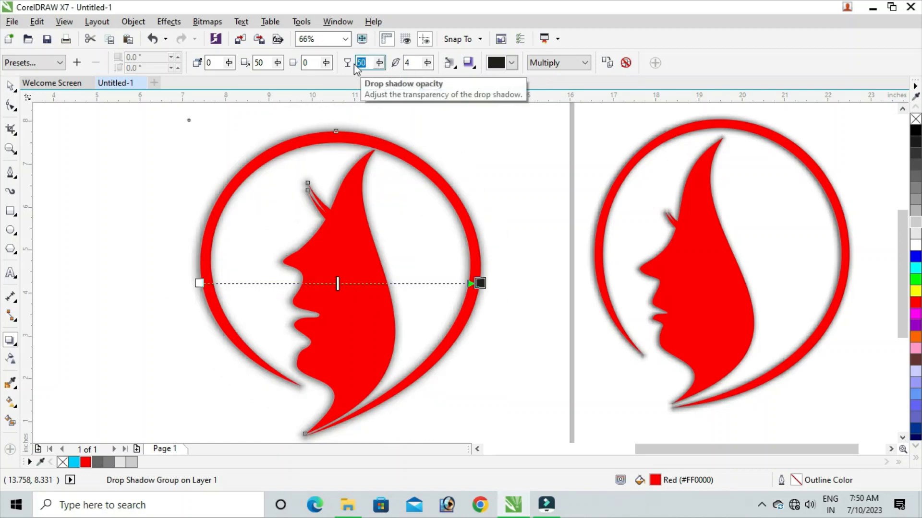
{"action": "type", "text": "60"}
{"action": "key", "text": "Return"}
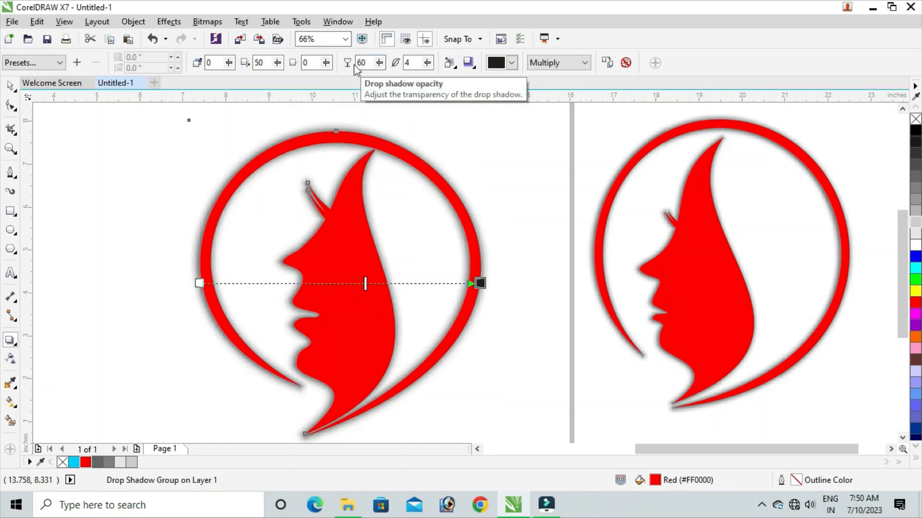
{"action": "left_click_drag", "start_coordinate": [427, 63], "coordinate": [426, 81]}
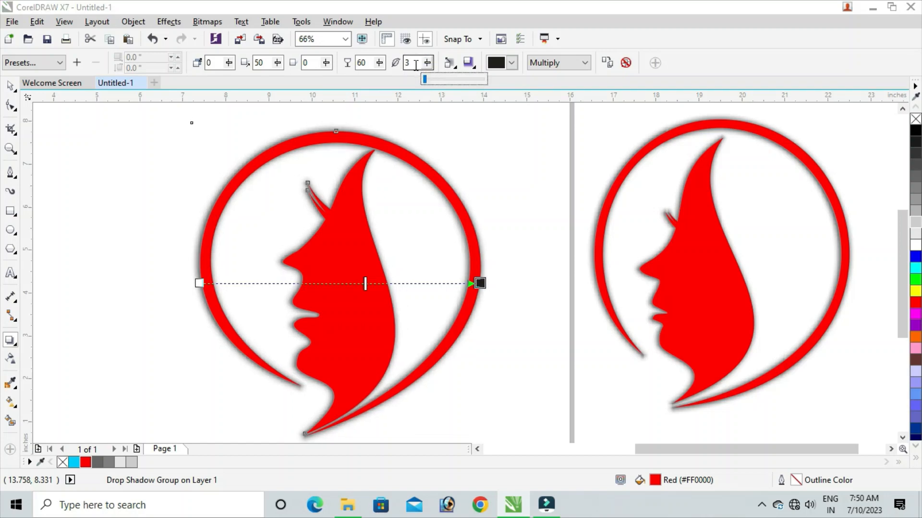